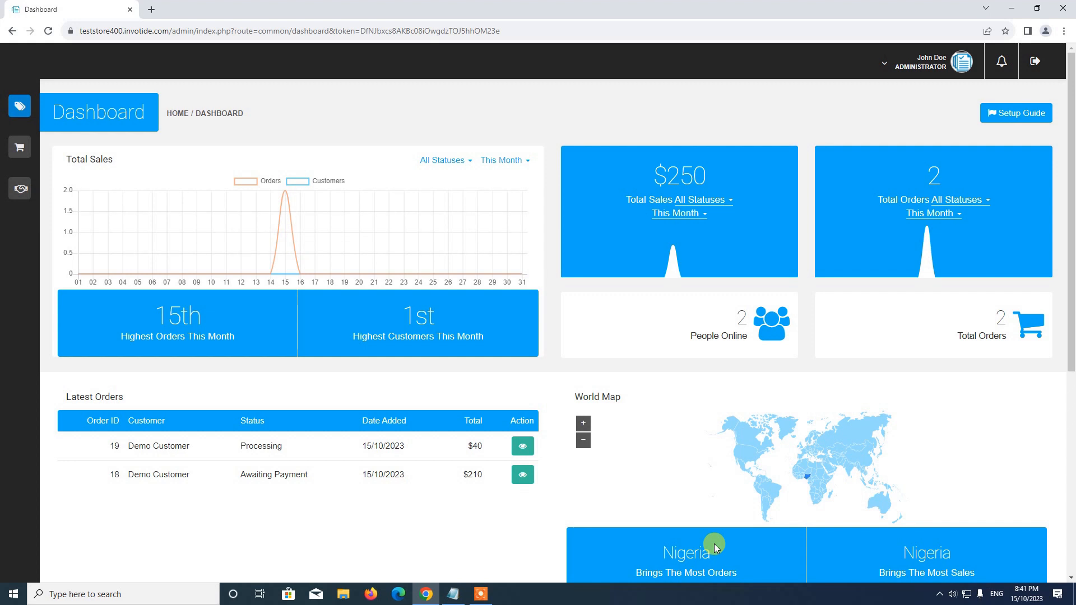
Step: Open the Modules page in the store management settings and list the Store Design category
mouse_move(23, 143)
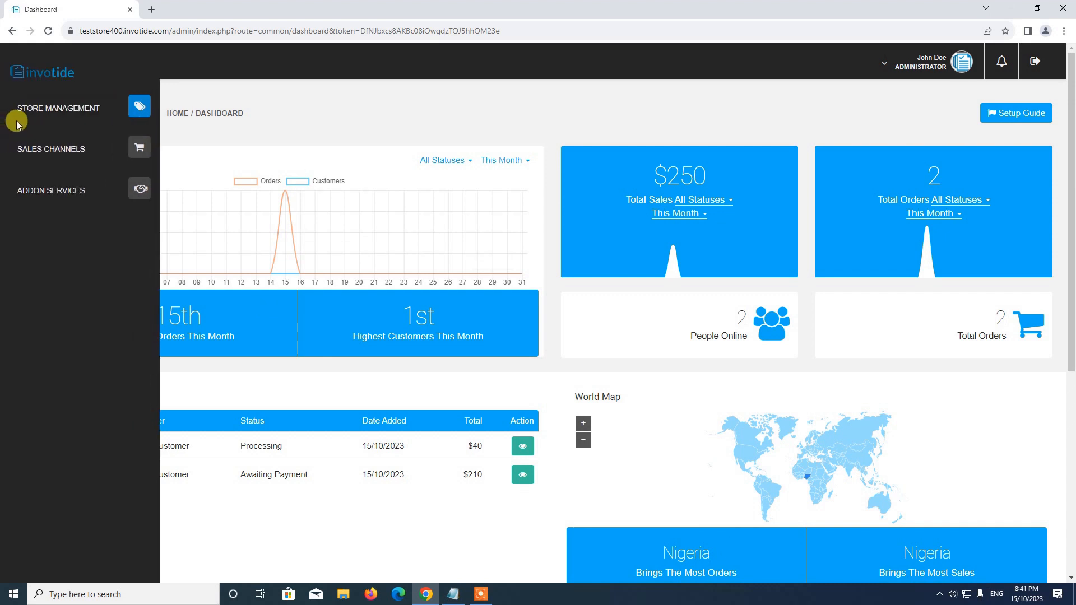
click(50, 110)
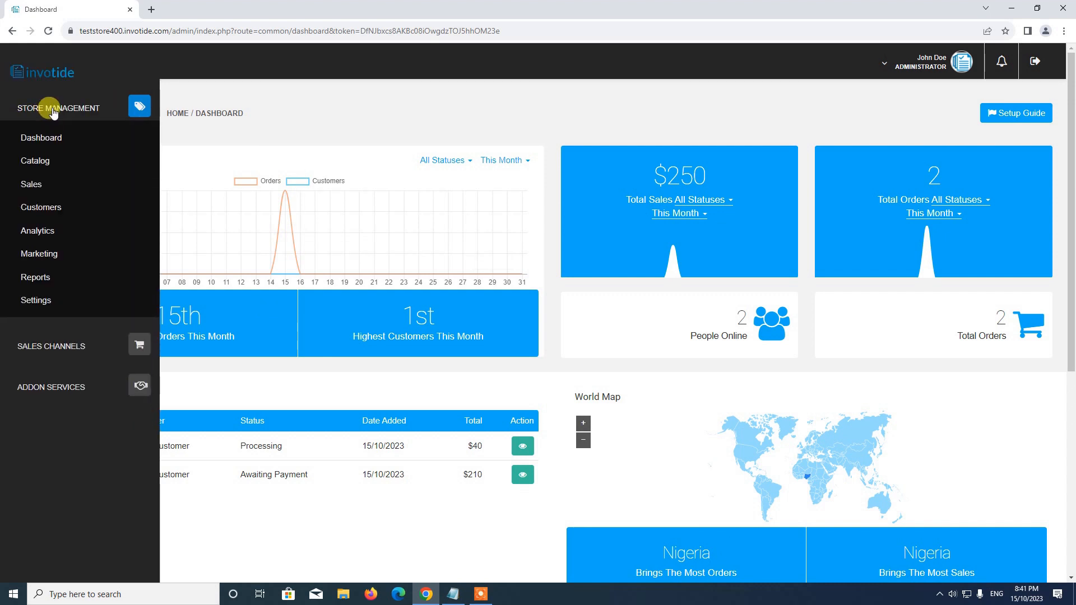
click(38, 302)
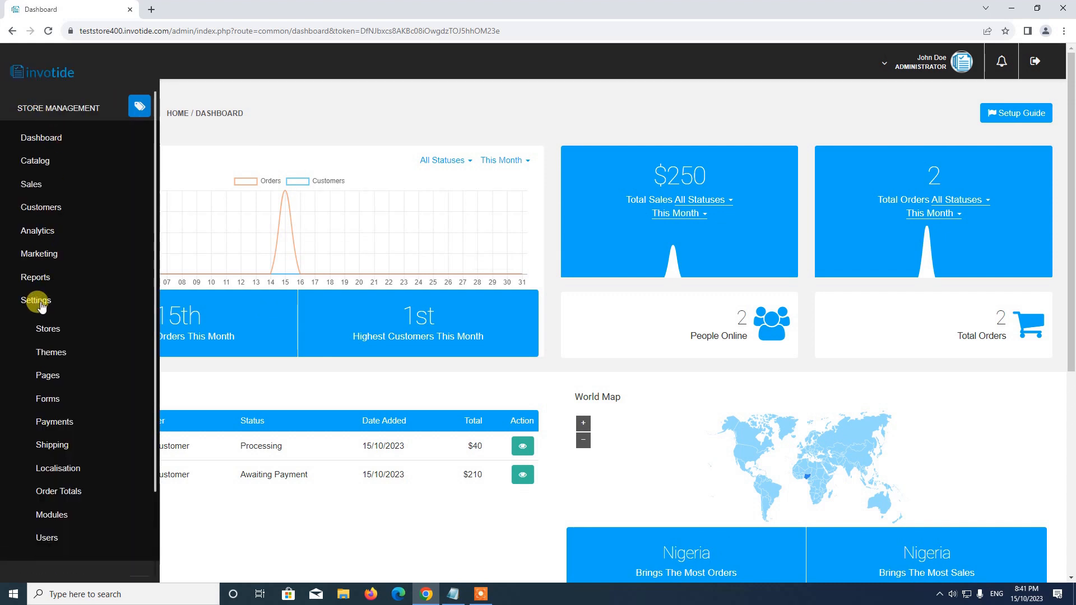
scroll(61, 314, down, 2)
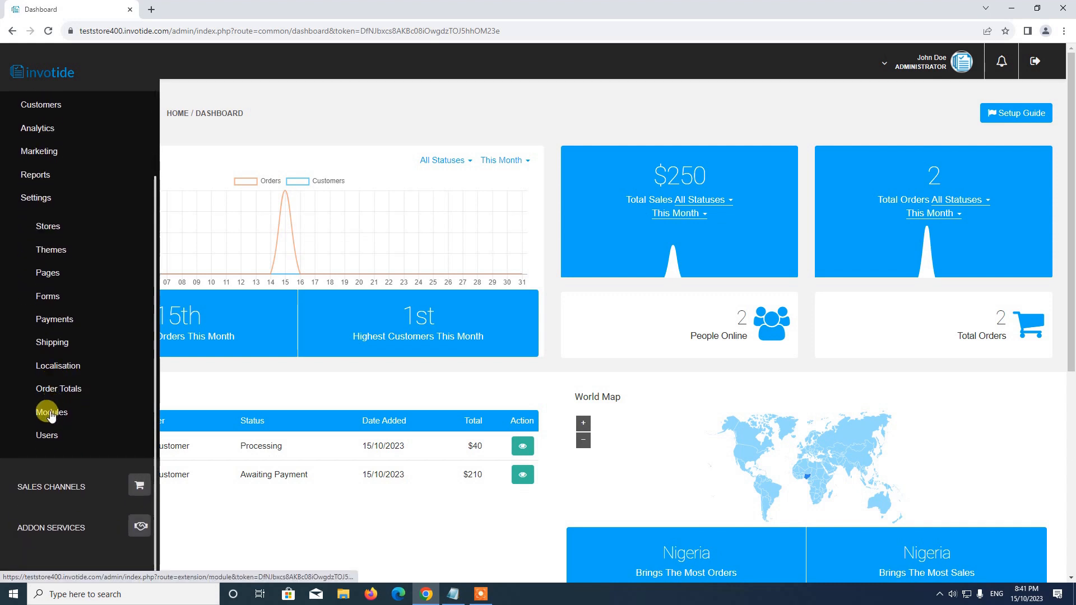
click(50, 415)
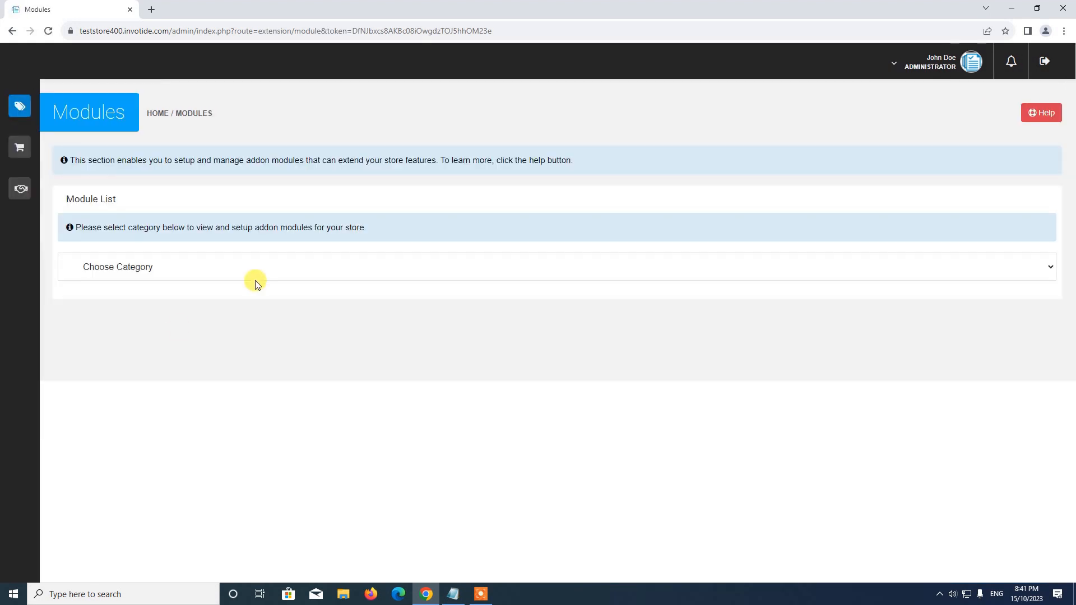
click(169, 273)
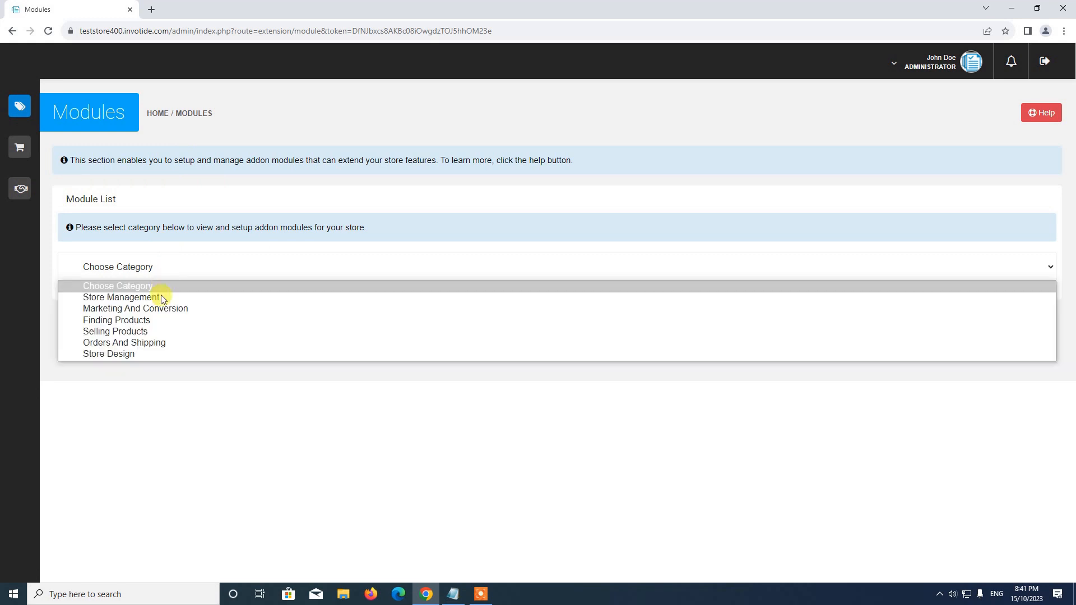
click(144, 353)
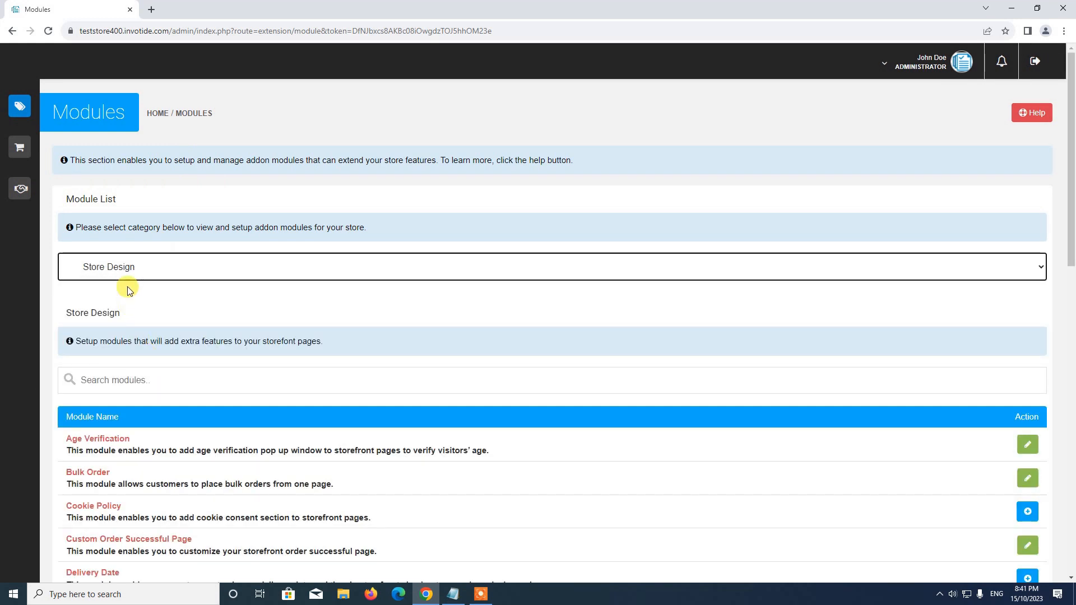
Step: Search the Store Design modules for "live sales popup notification" and install the Live Sales Popup Notification module
scroll(162, 300, down, 2)
click(137, 275)
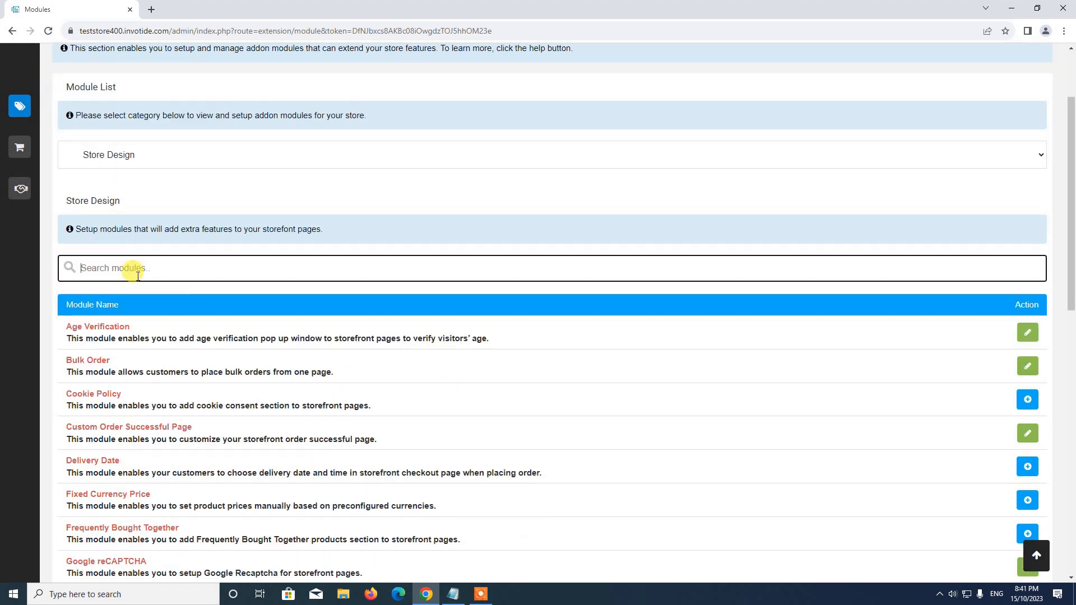
text(live sale)
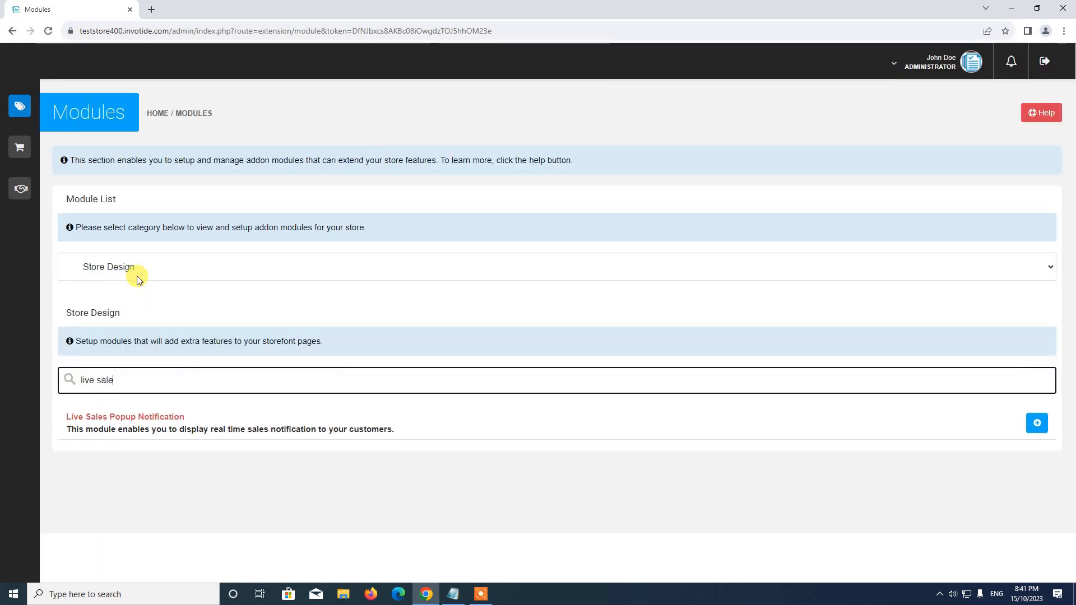
text(s popu)
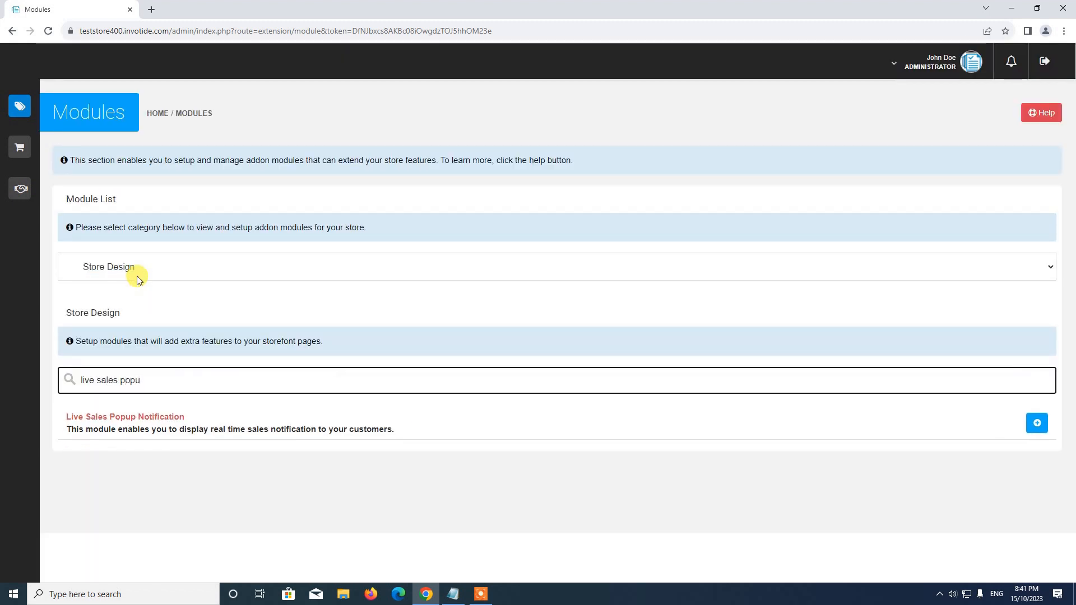
text(p notification)
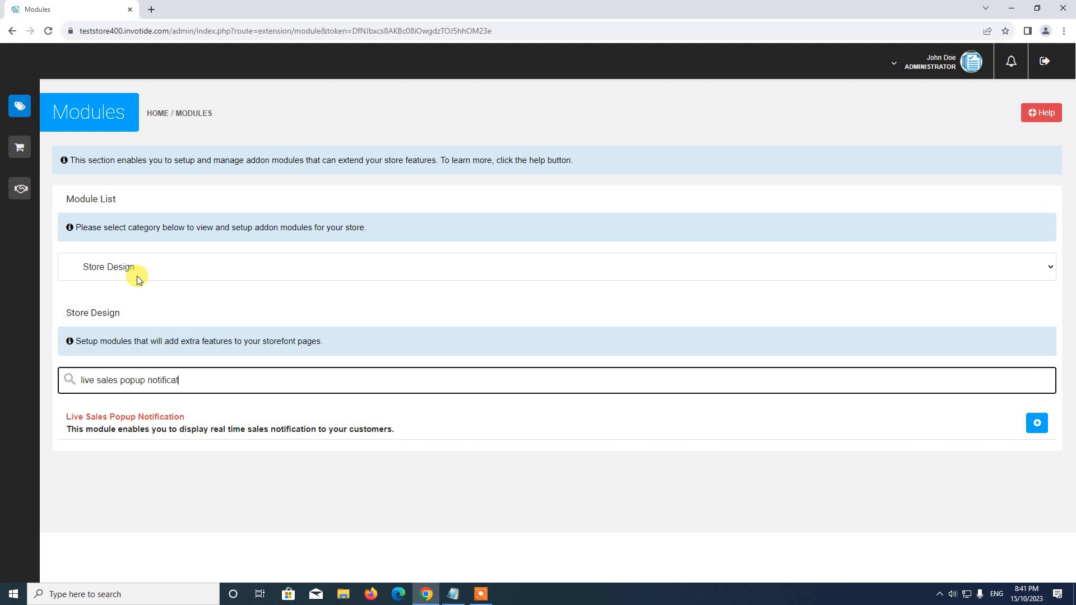
mouse_move(143, 410)
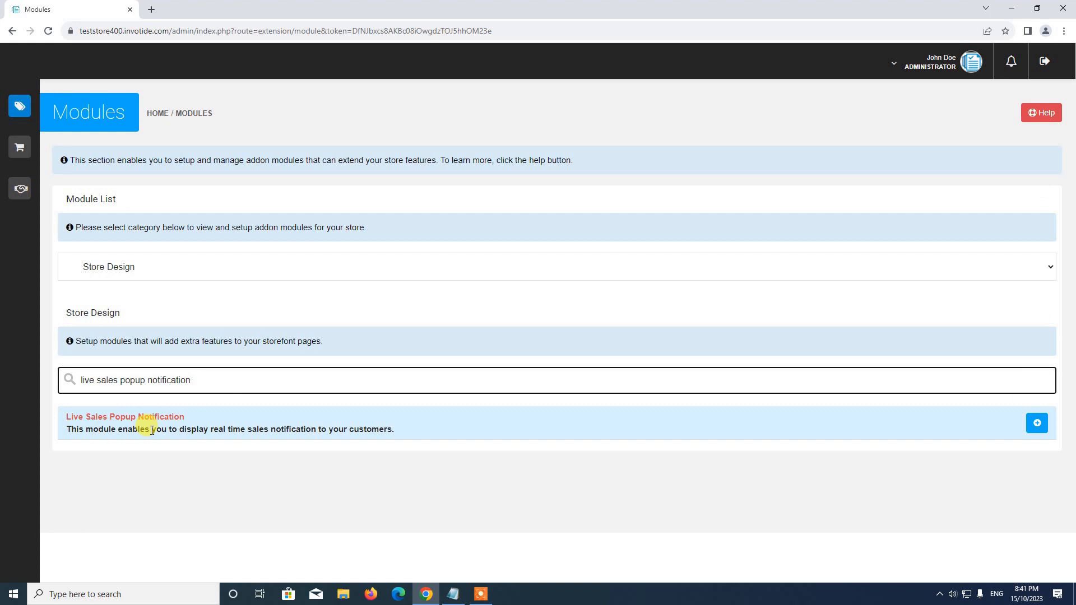
click(1039, 429)
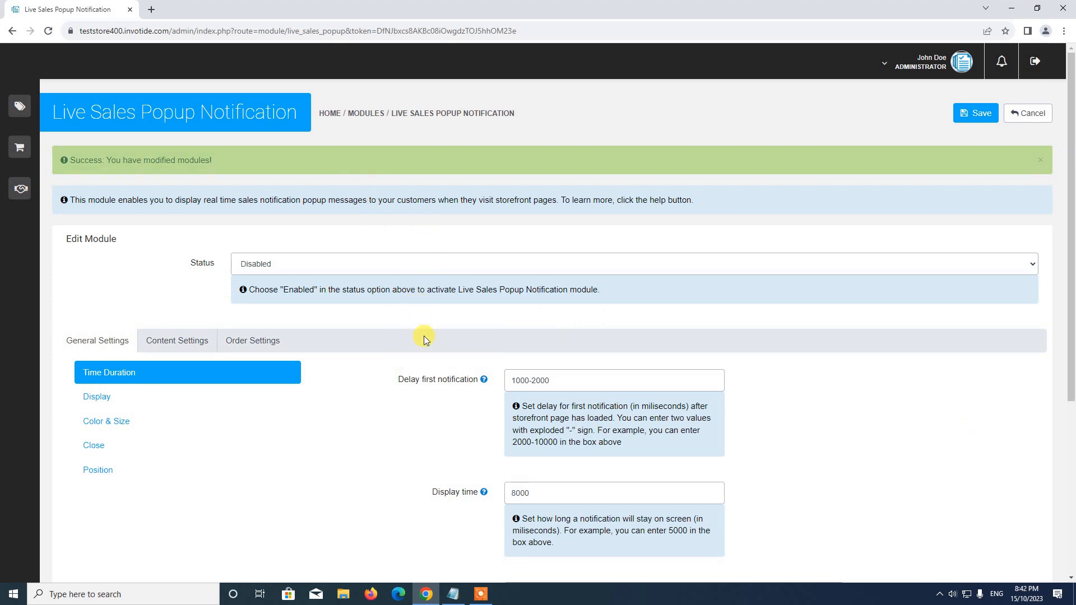
Step: Set the Live Sales Popup Notification module's status to Enabled and save the module
scroll(422, 336, down, 4)
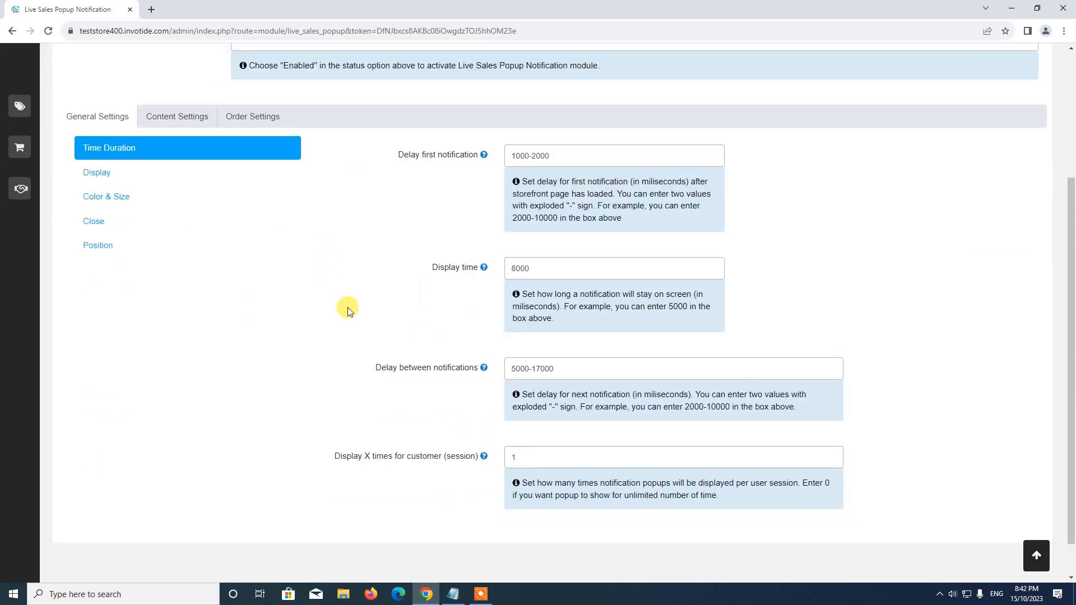
scroll(348, 307, up, 3)
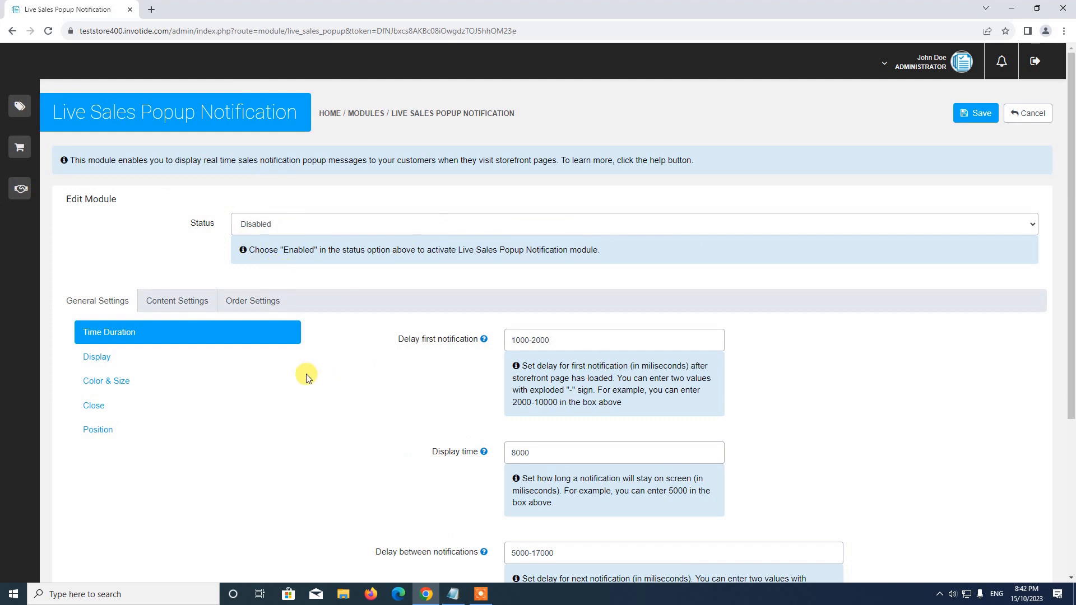
click(287, 227)
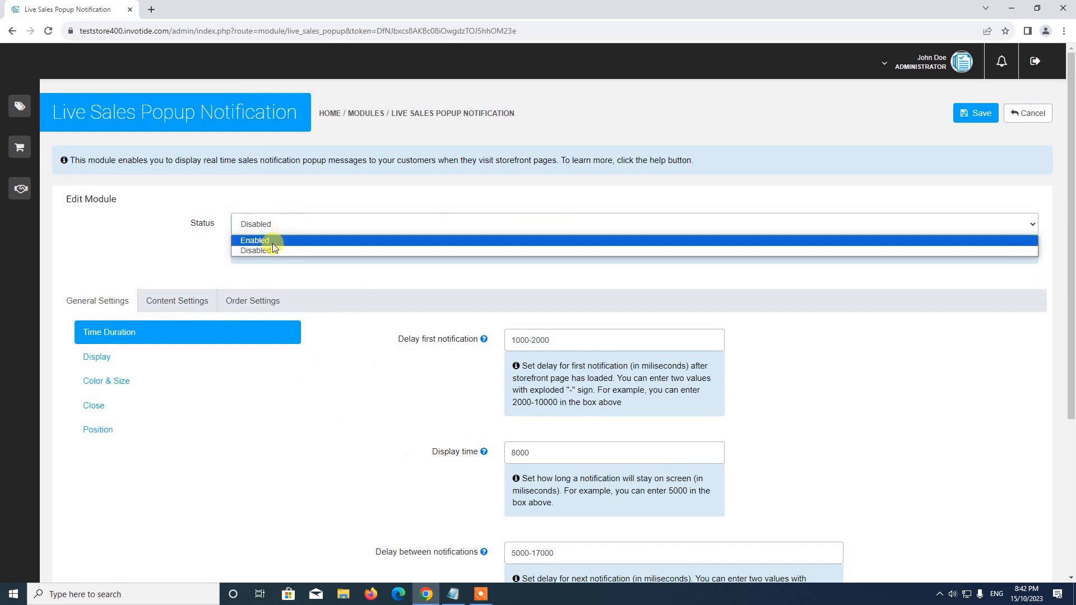
click(267, 241)
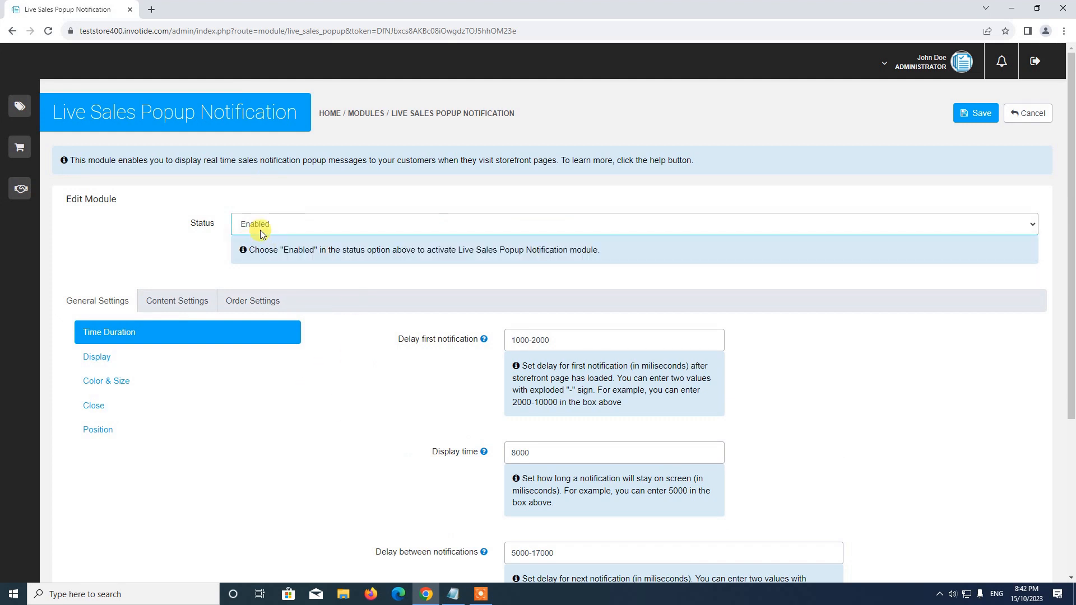
click(975, 111)
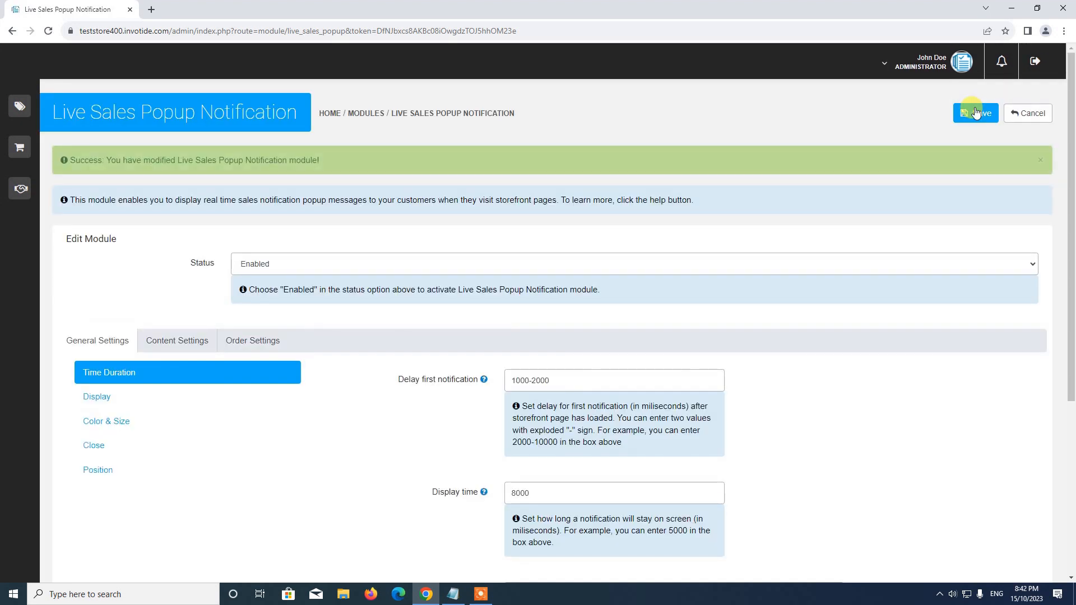
Step: Review the module's Time Duration and Display options in the general settings, including the notification sound choices
scroll(836, 285, down, 2)
scroll(837, 285, down, 1)
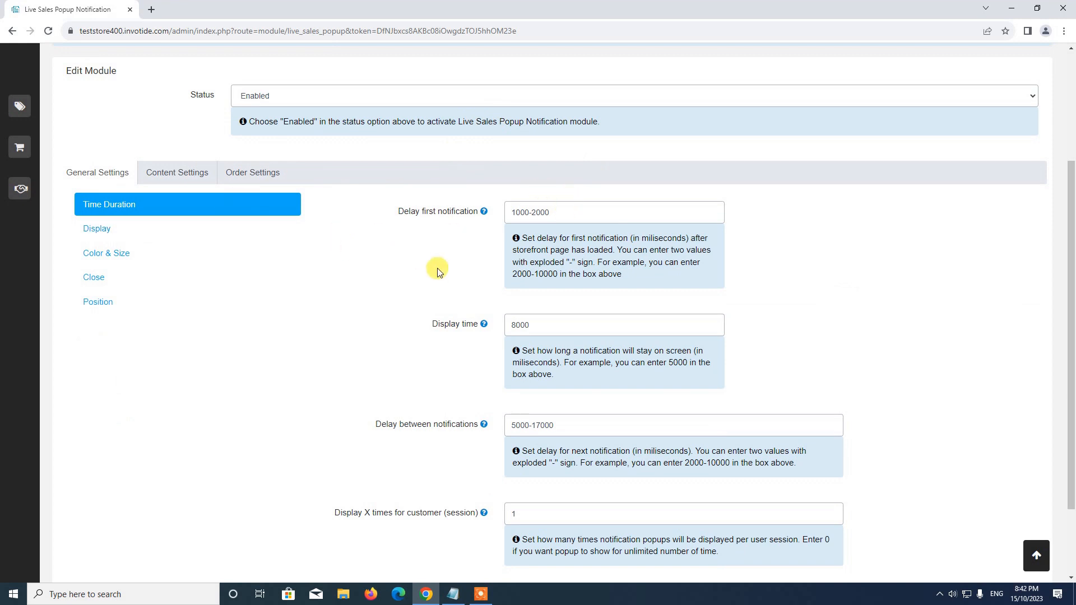
scroll(557, 193, down, 2)
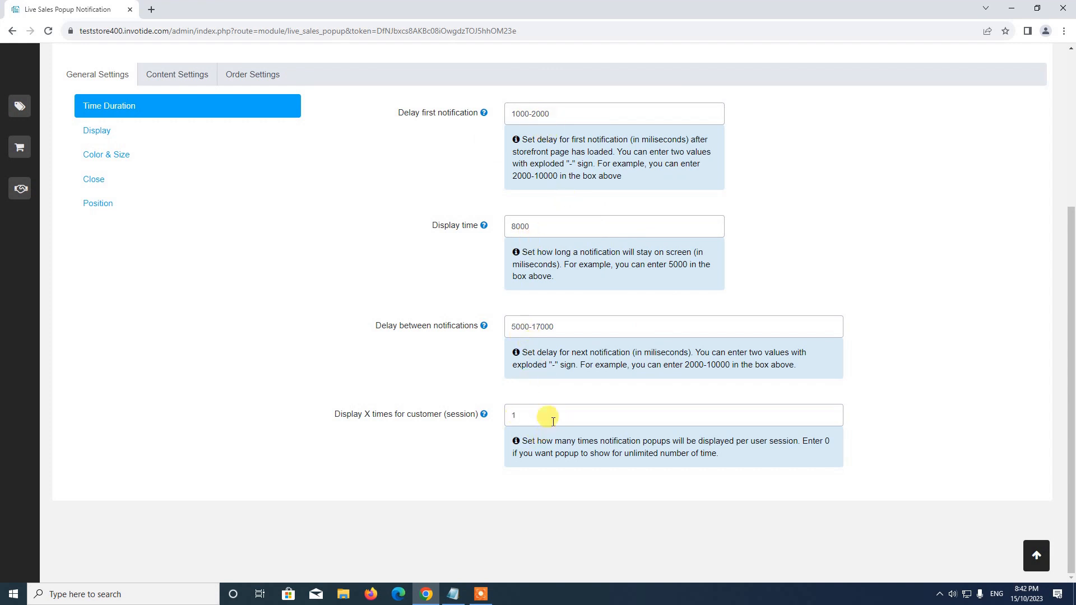
click(146, 136)
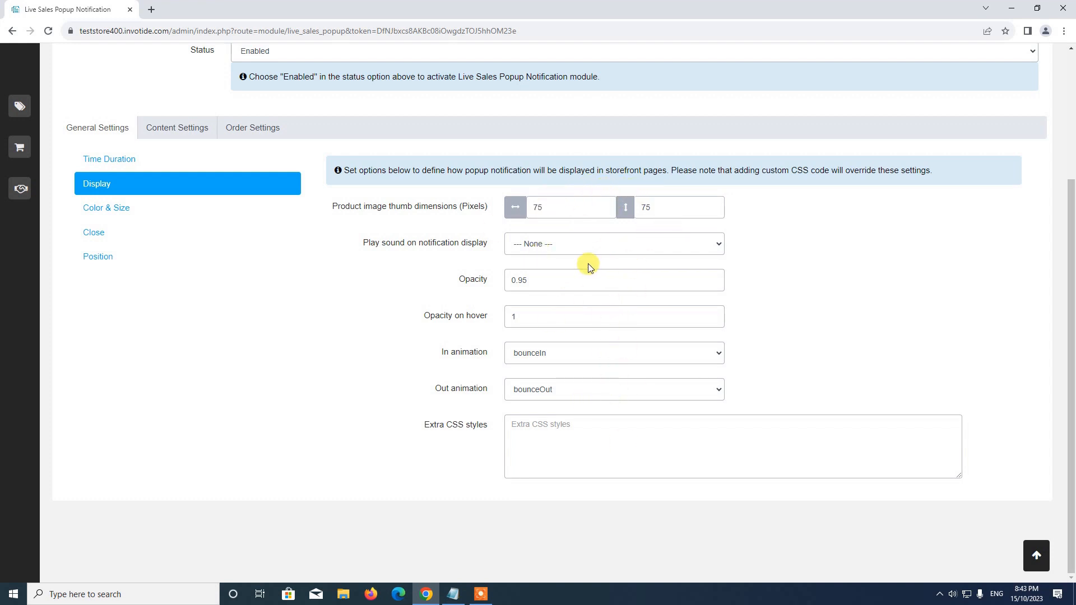
click(520, 247)
drag(411, 246, 395, 247)
click(485, 263)
Step: Set the popup notification's background color to dark green in the Color & Size settings
click(157, 208)
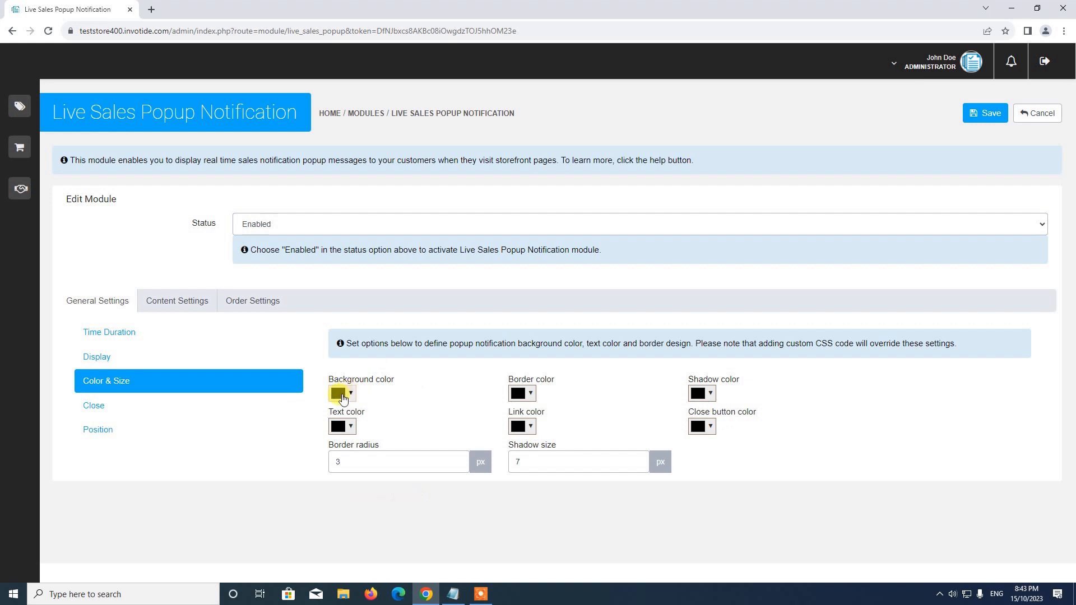
click(343, 398)
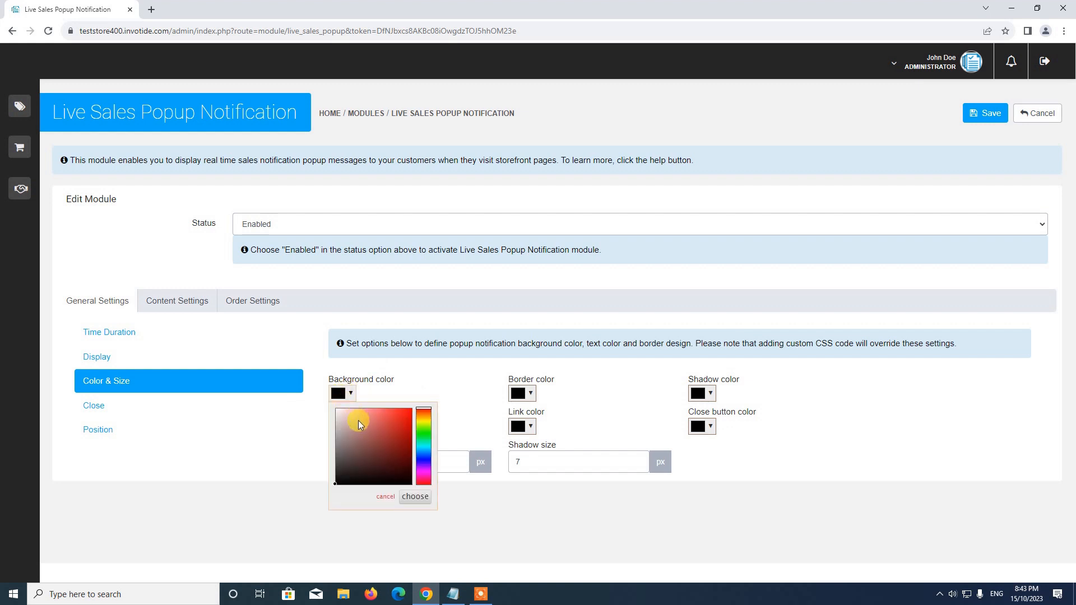
click(337, 410)
click(426, 436)
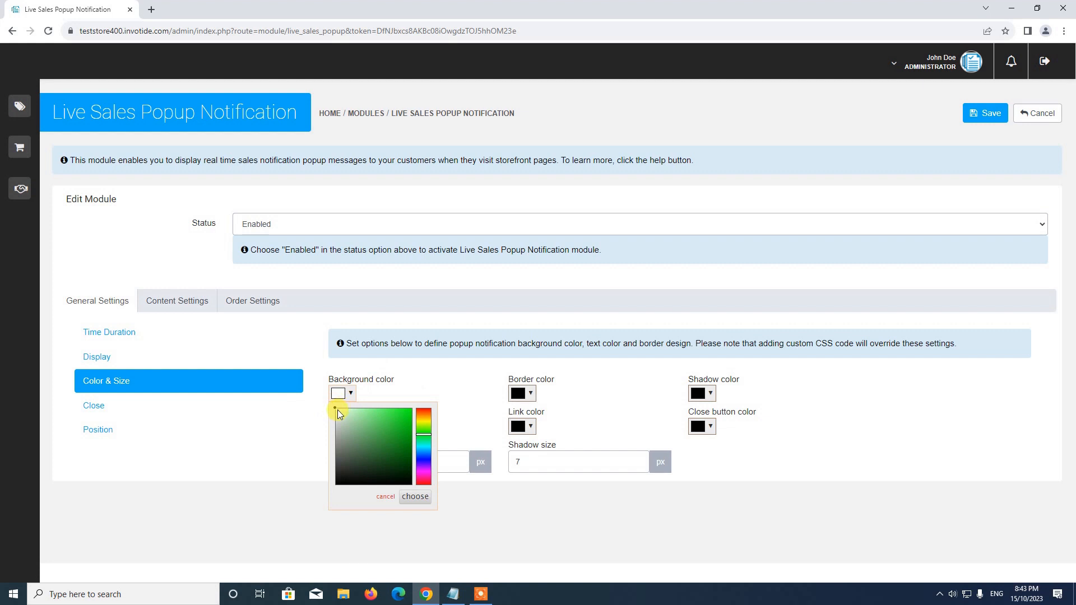
drag(336, 413, 399, 447)
click(441, 369)
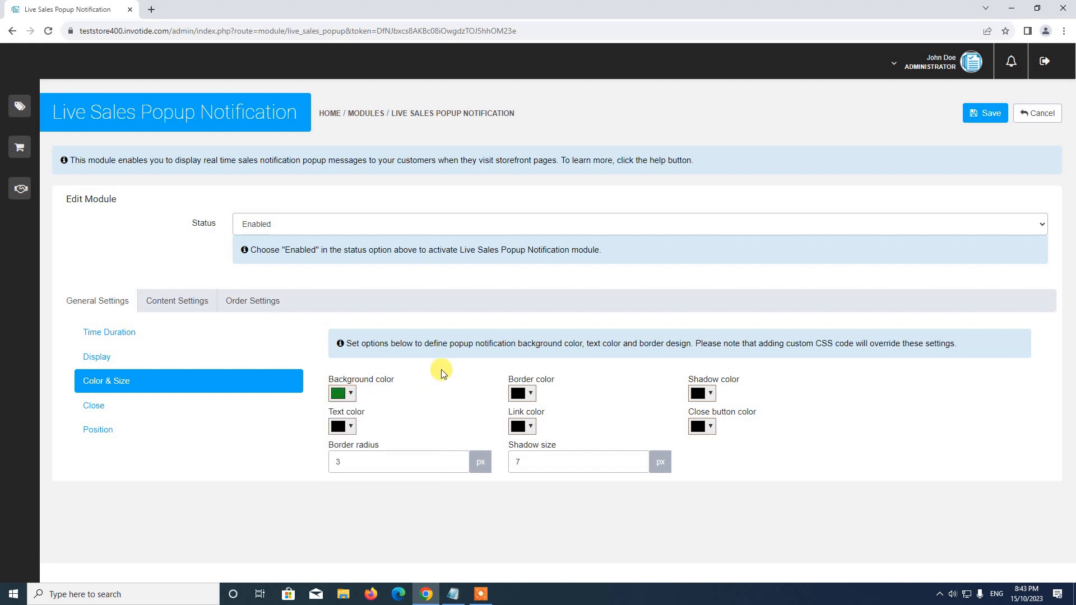
Step: Set the popup notification's border color to a medium green
click(519, 397)
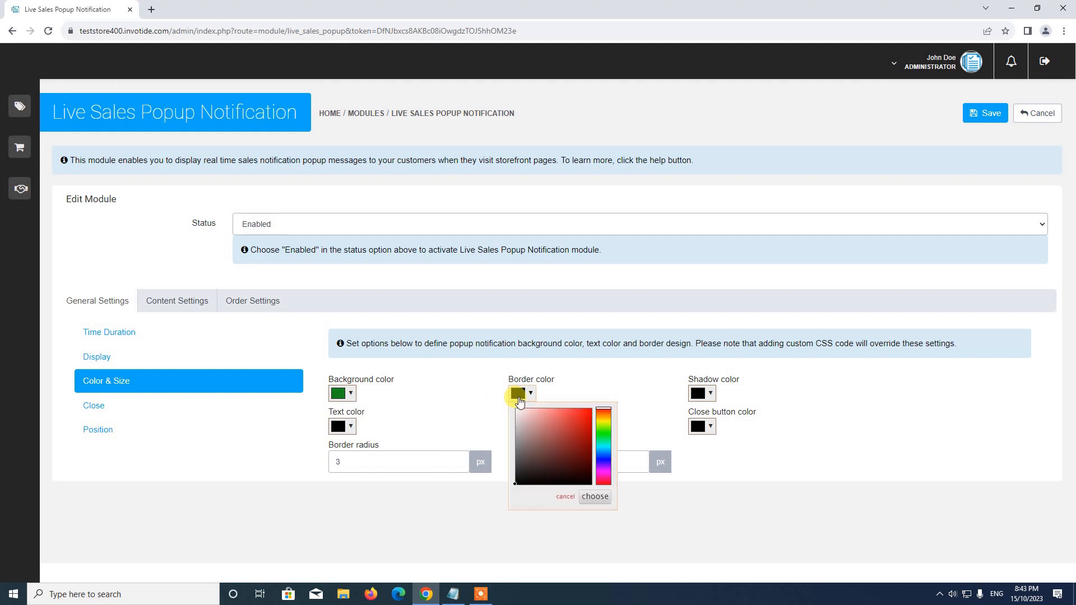
click(604, 439)
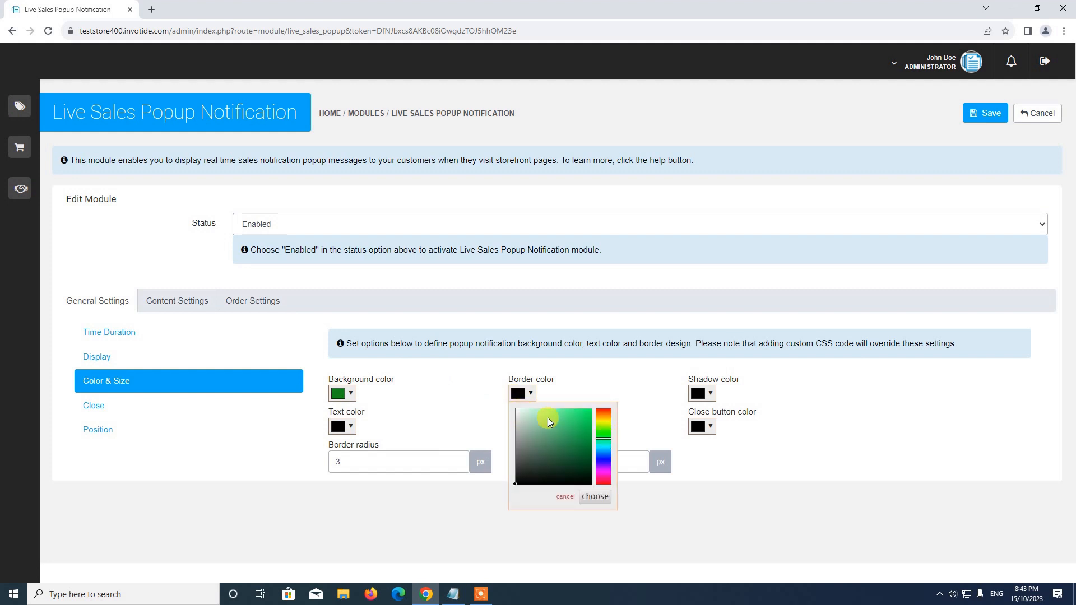
click(581, 436)
click(642, 450)
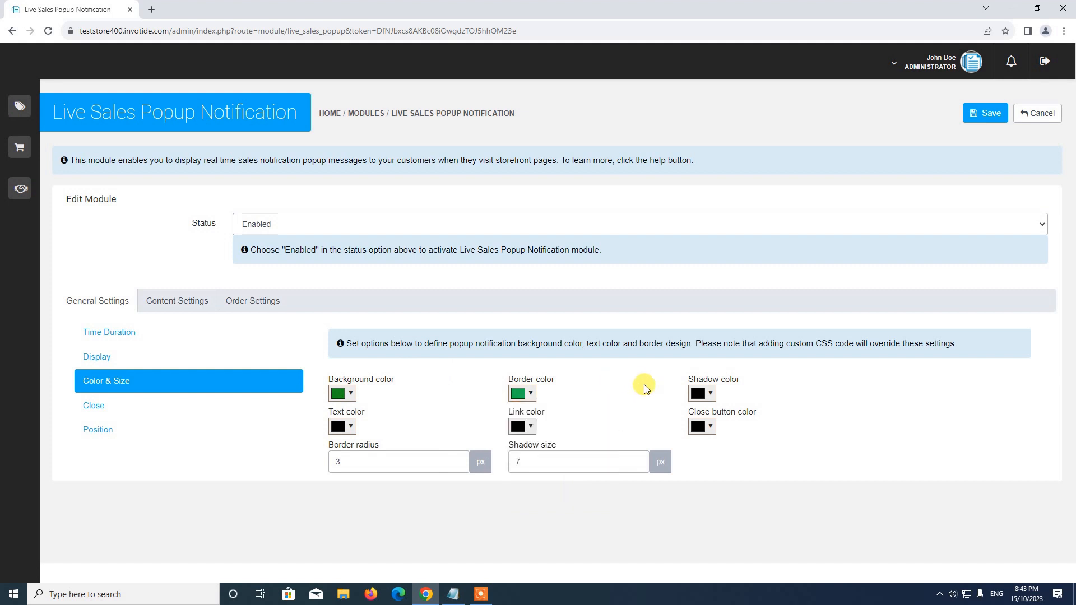
Step: Set the popup notification's shadow color to a dark teal green
click(702, 392)
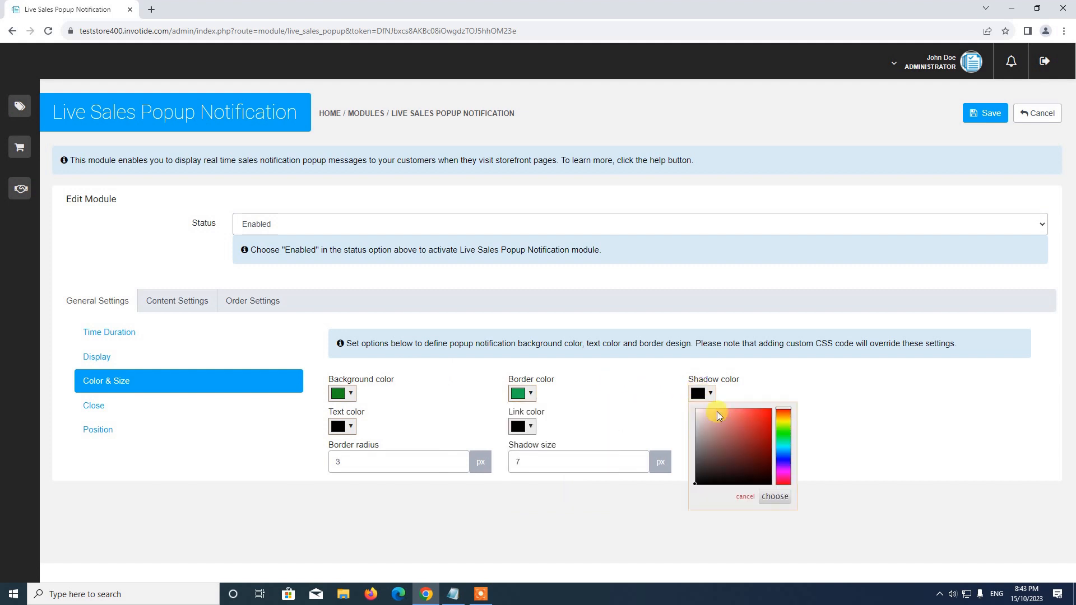
click(785, 443)
click(768, 439)
click(750, 446)
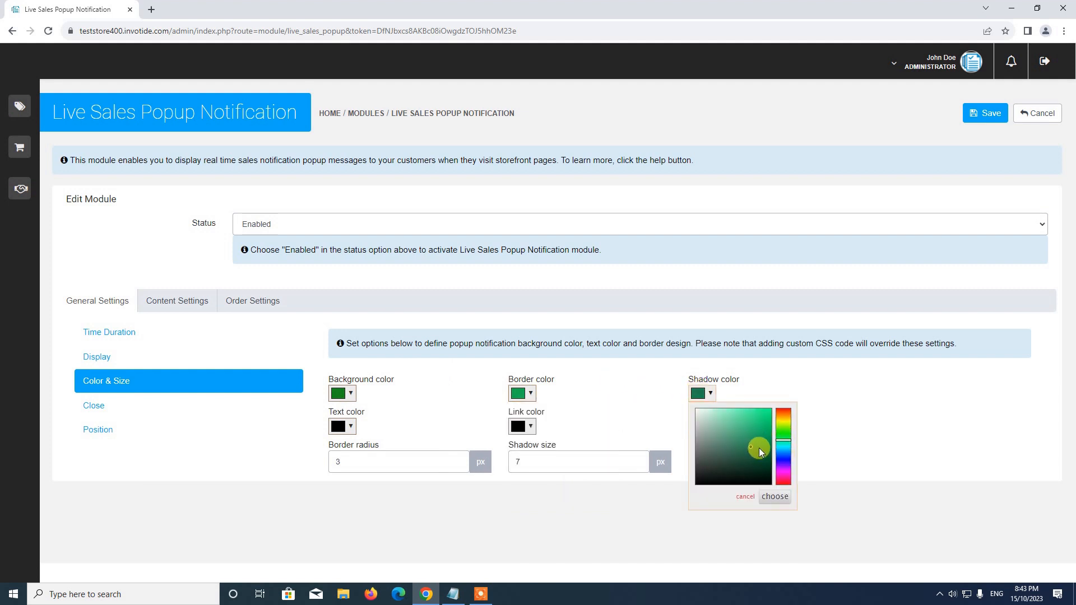
click(751, 391)
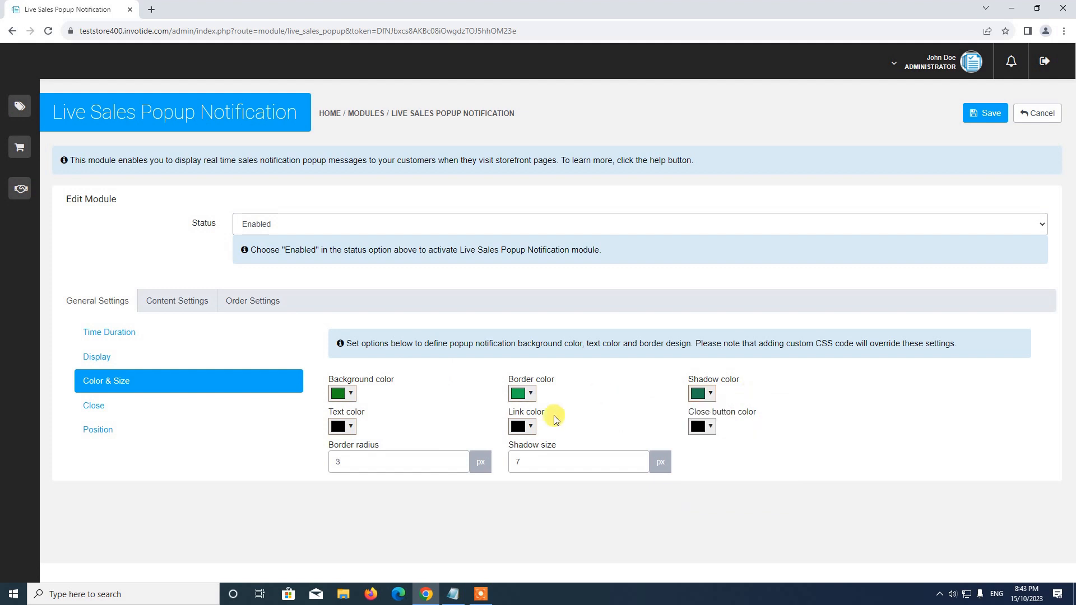
Step: Set both the text color and the link color of the popup notification to white
click(352, 428)
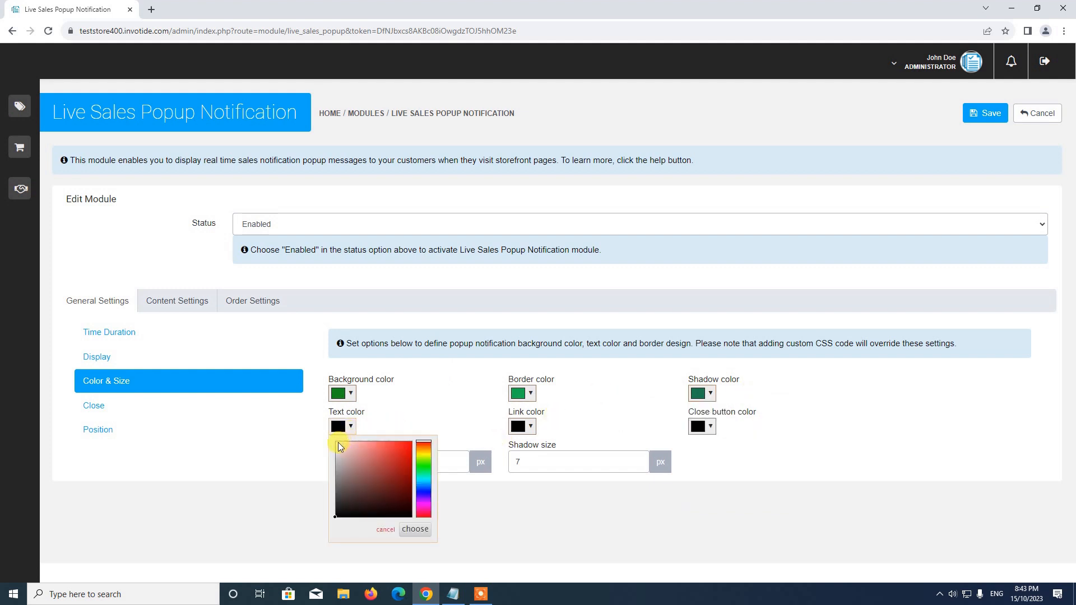
click(335, 442)
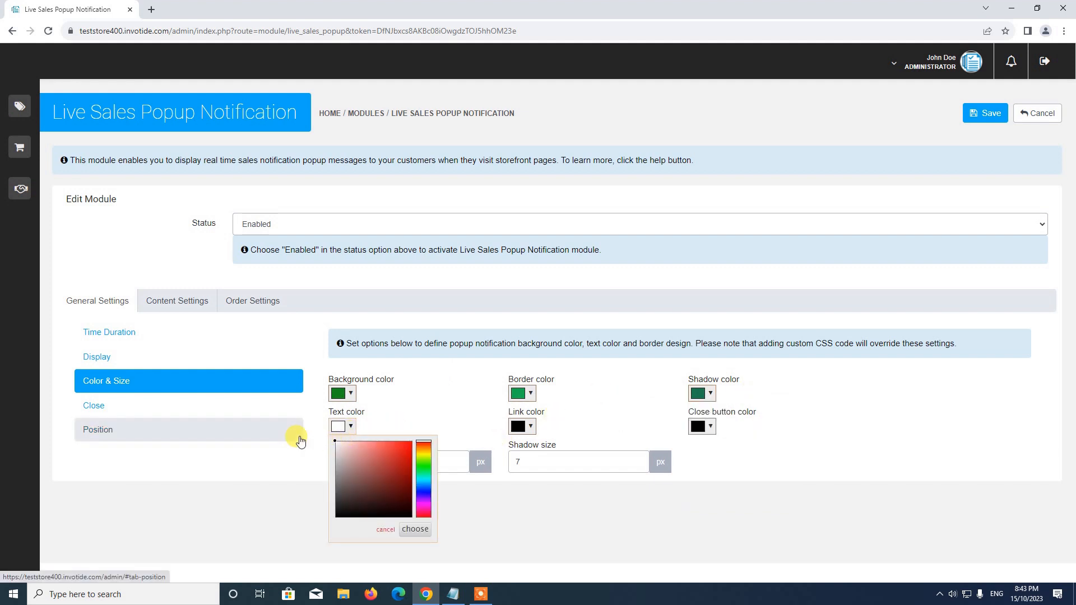
click(421, 408)
click(530, 428)
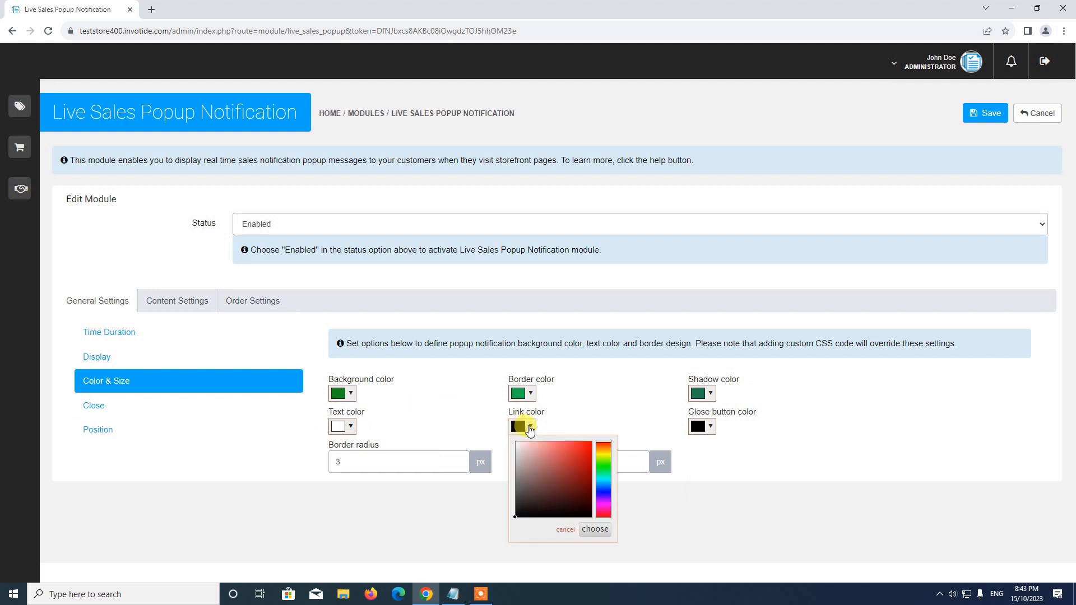
click(516, 443)
click(599, 413)
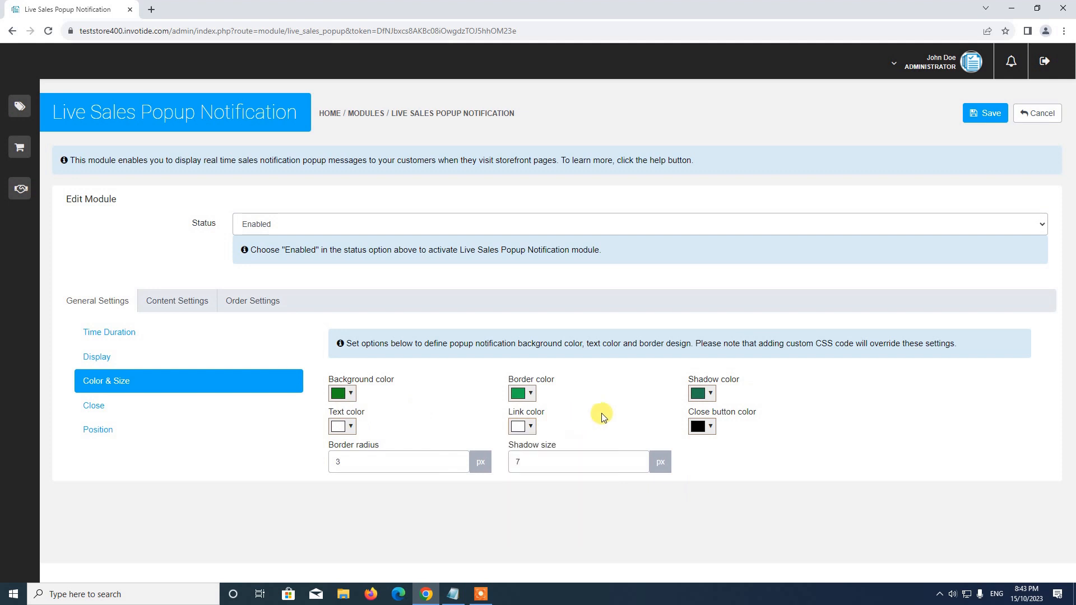
Step: Set the popup notification's close button color to white
drag(706, 439, 707, 431)
click(708, 435)
click(707, 432)
click(705, 434)
click(696, 442)
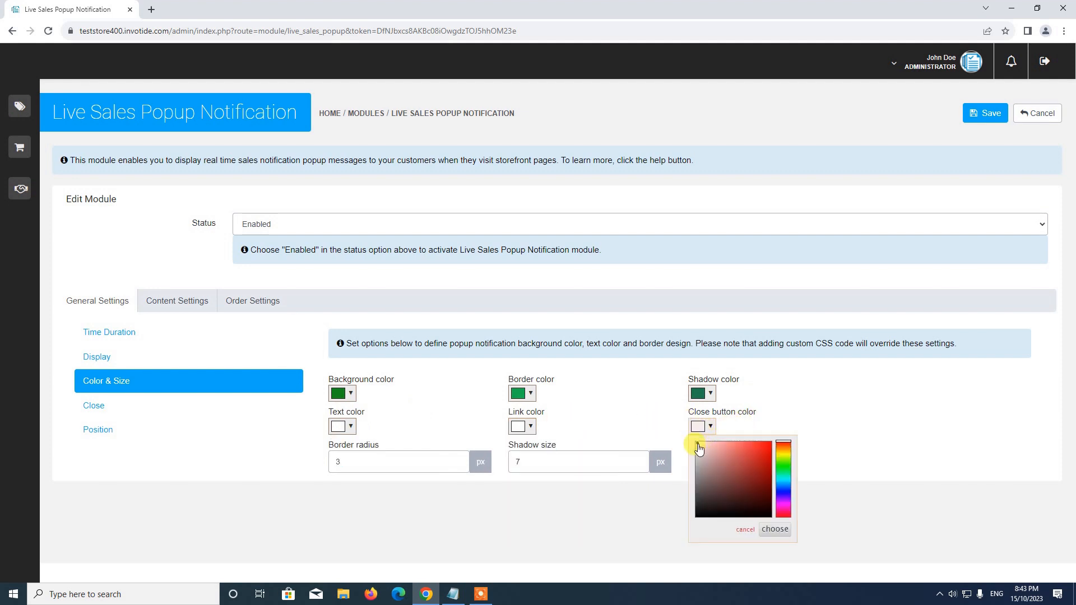
click(651, 419)
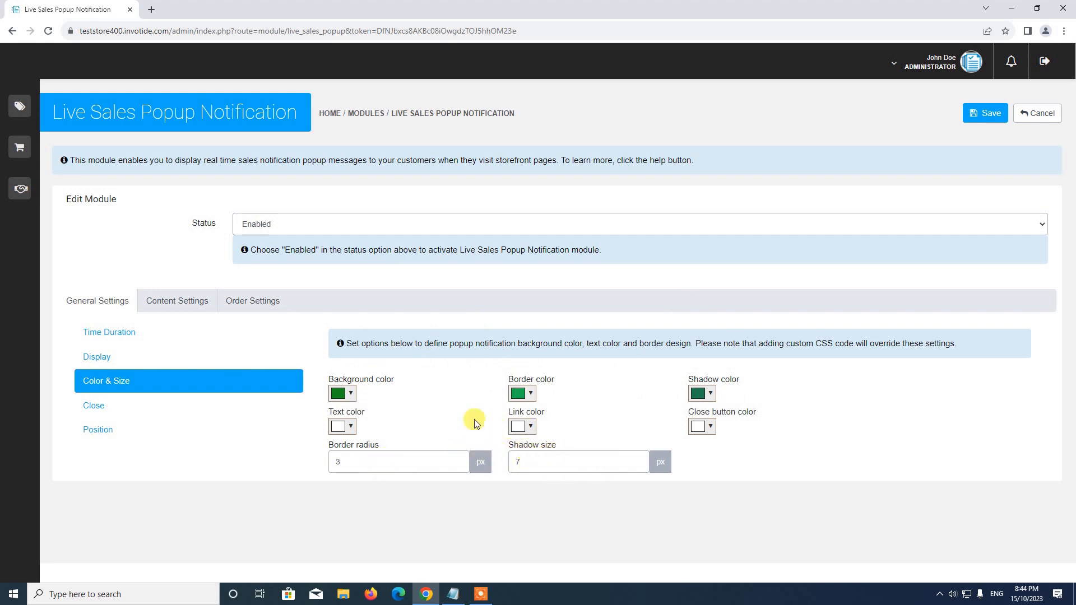
Step: Enable the popup's close button by setting the option to Yes in the Close settings
click(145, 416)
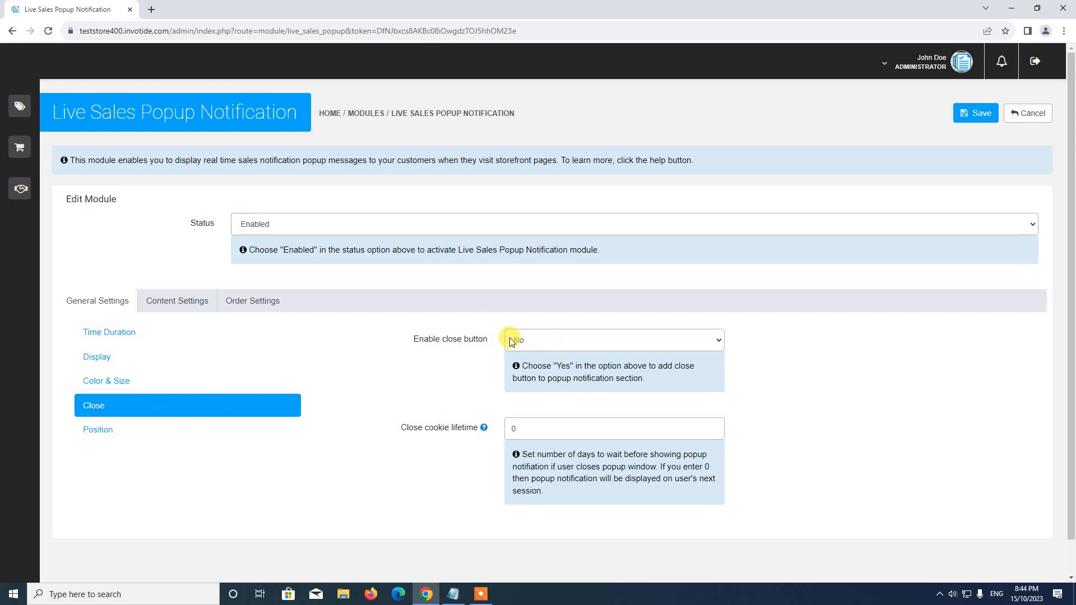
click(527, 345)
click(529, 357)
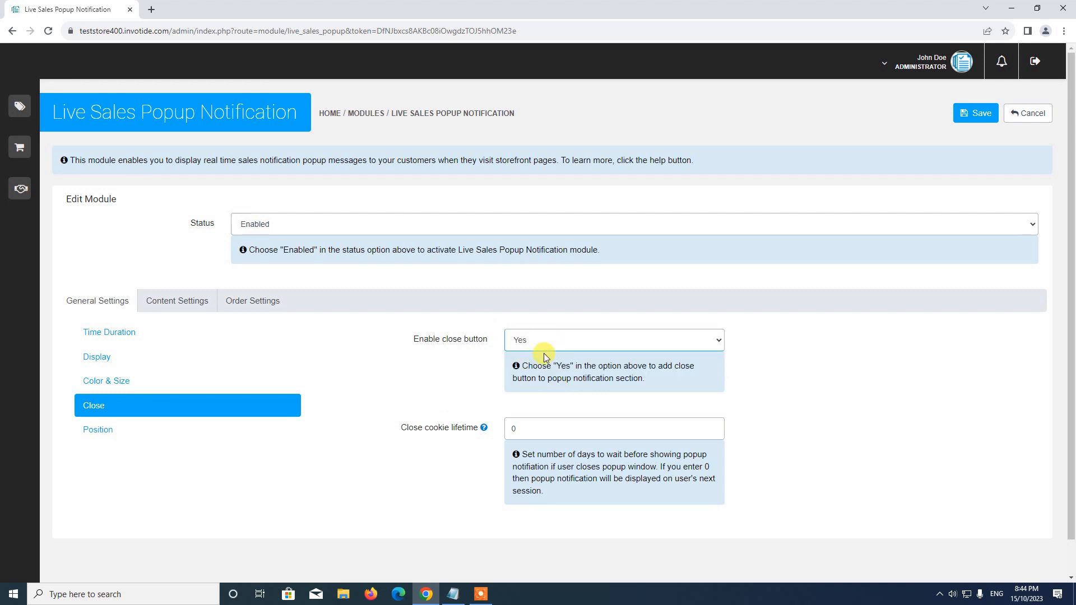
scroll(585, 370, down, 1)
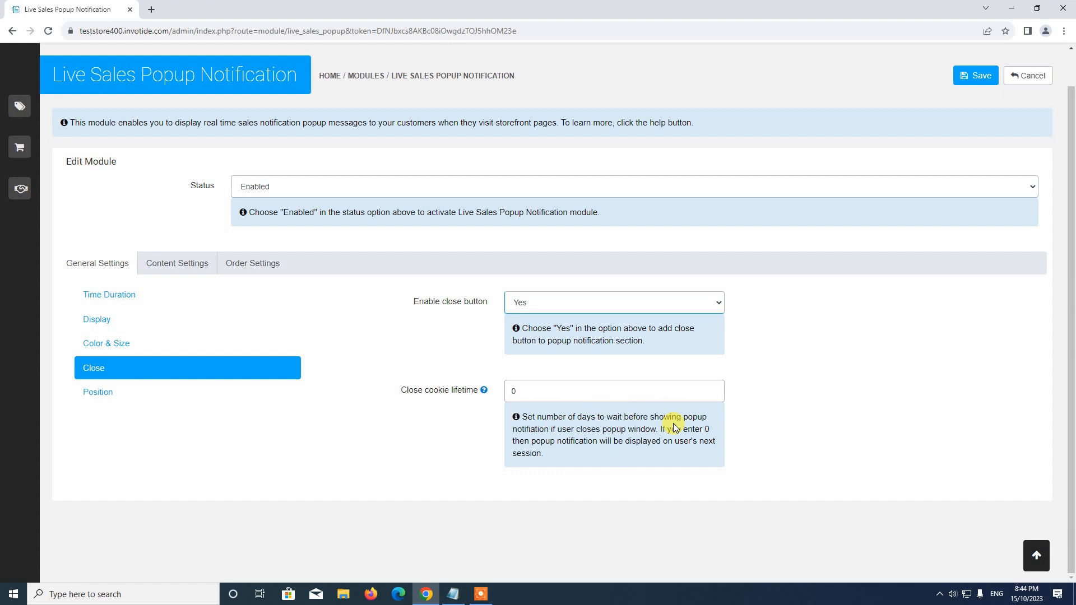
Step: Set the popup's desktop position to Bottom Left in the Position settings
click(142, 401)
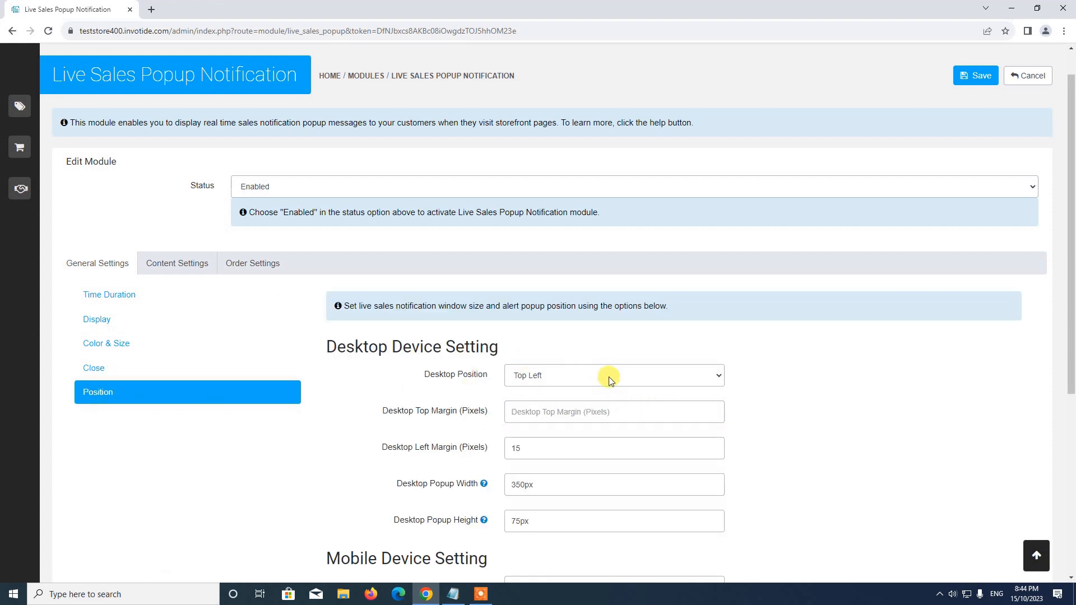
scroll(607, 376, down, 2)
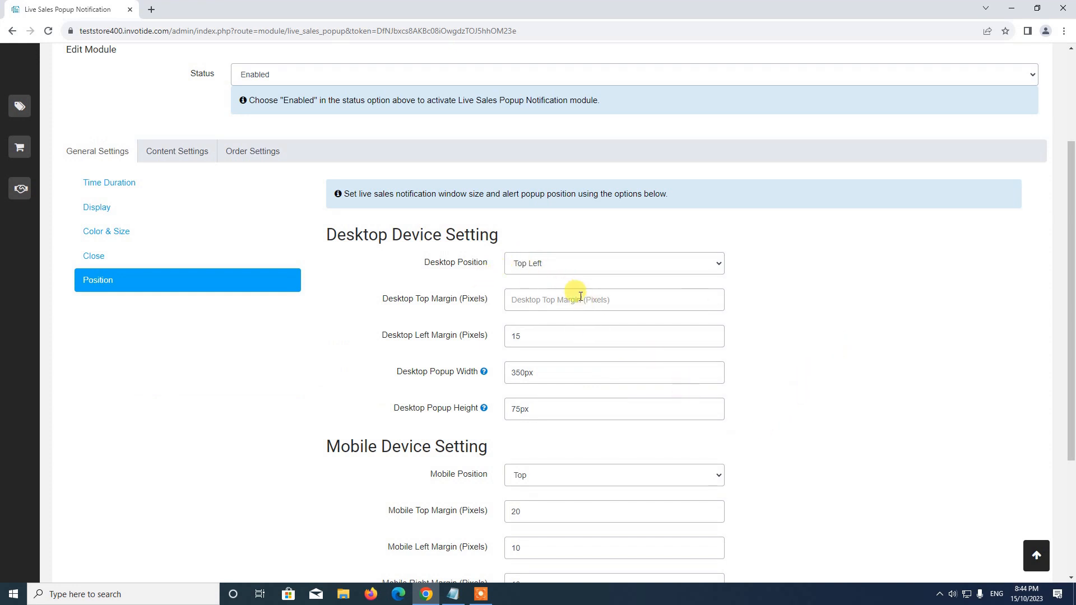
scroll(583, 381, down, 1)
scroll(596, 401, up, 1)
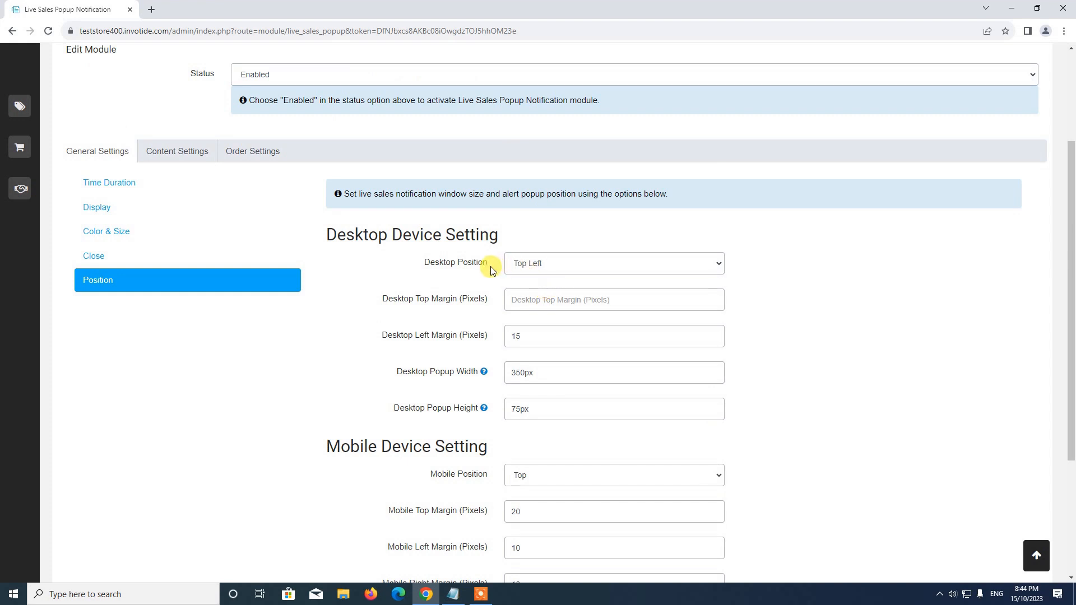
click(527, 271)
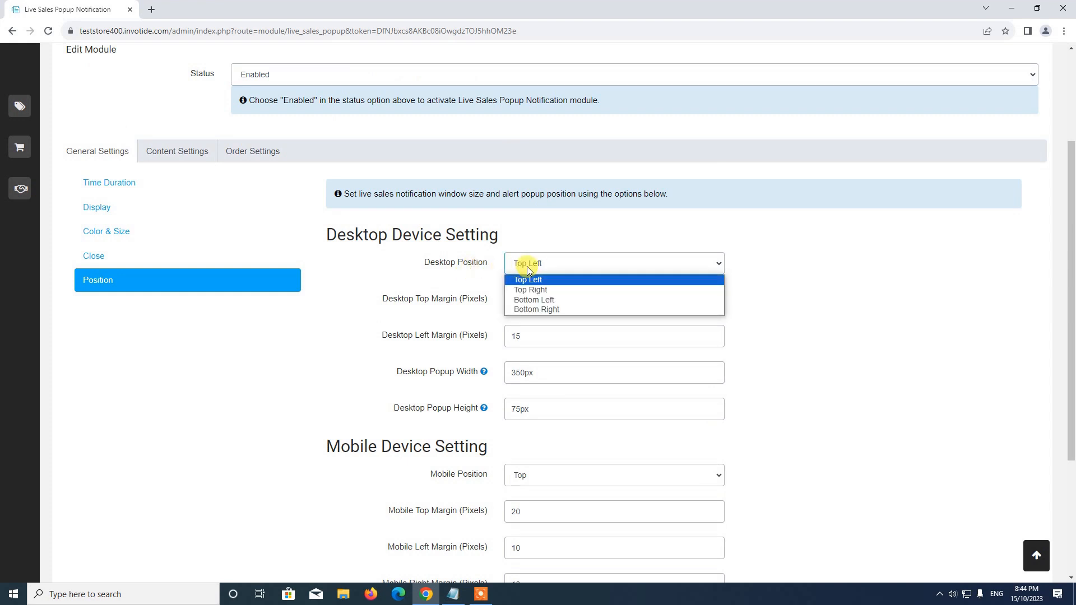
click(538, 301)
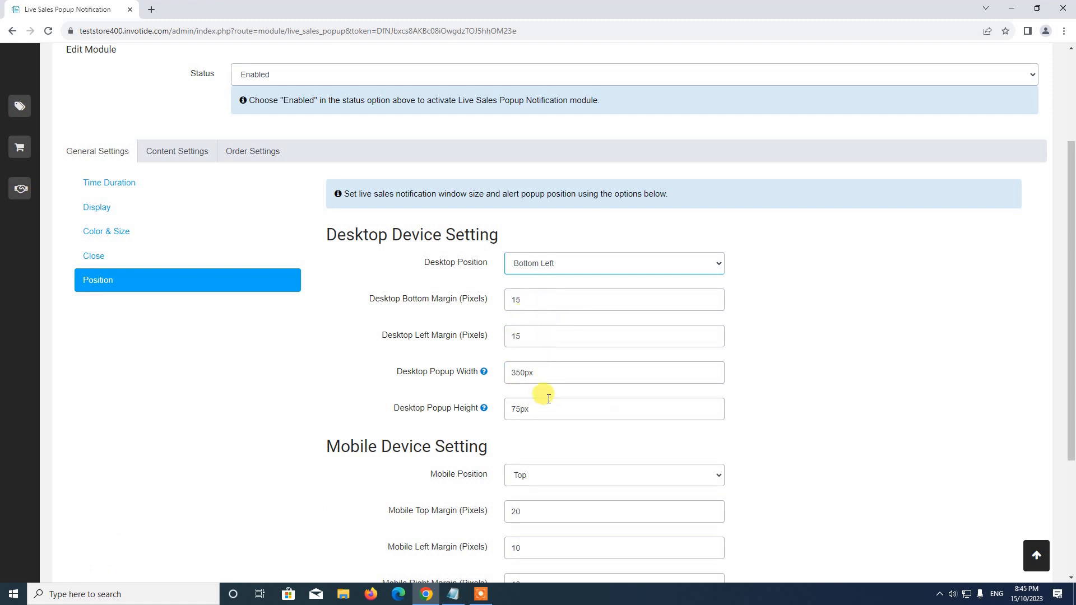
Step: Set the popup's mobile position to Bottom and review the desktop and mobile margins and sizes
scroll(729, 395, down, 3)
click(533, 312)
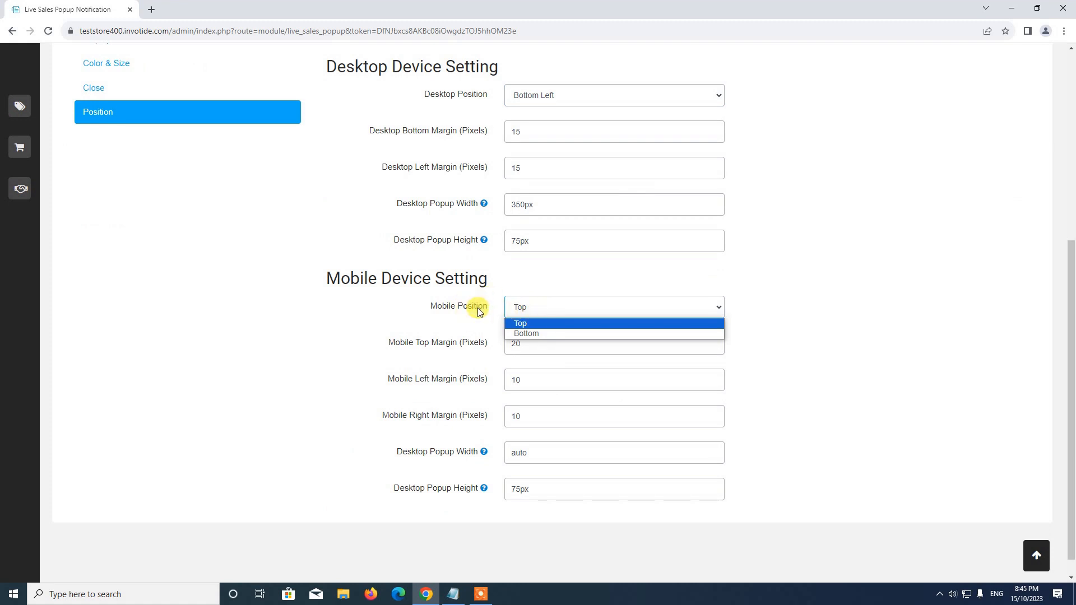
click(534, 333)
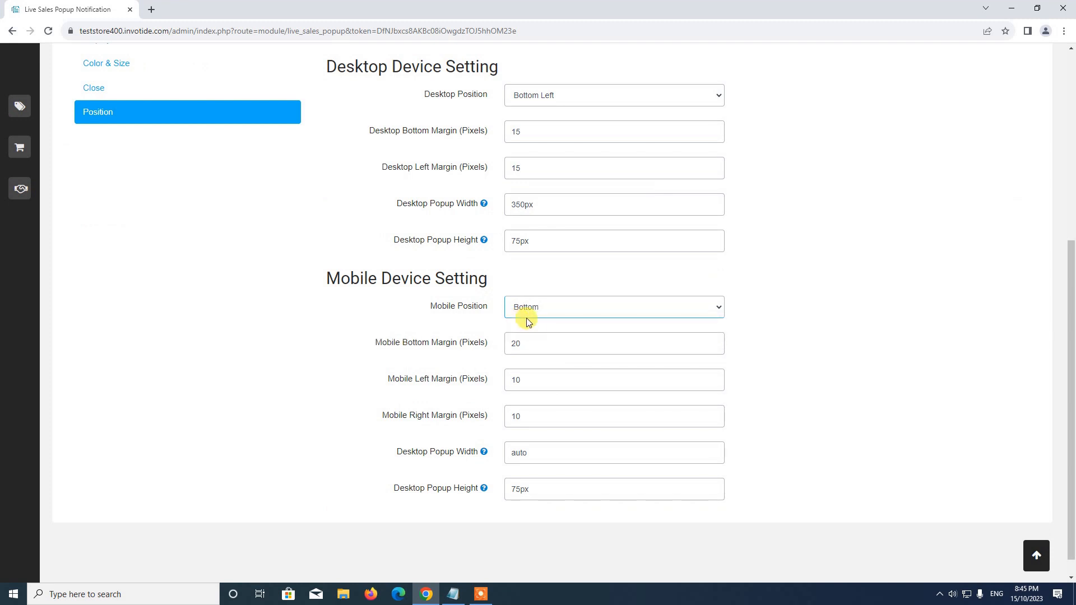
scroll(559, 330, down, 1)
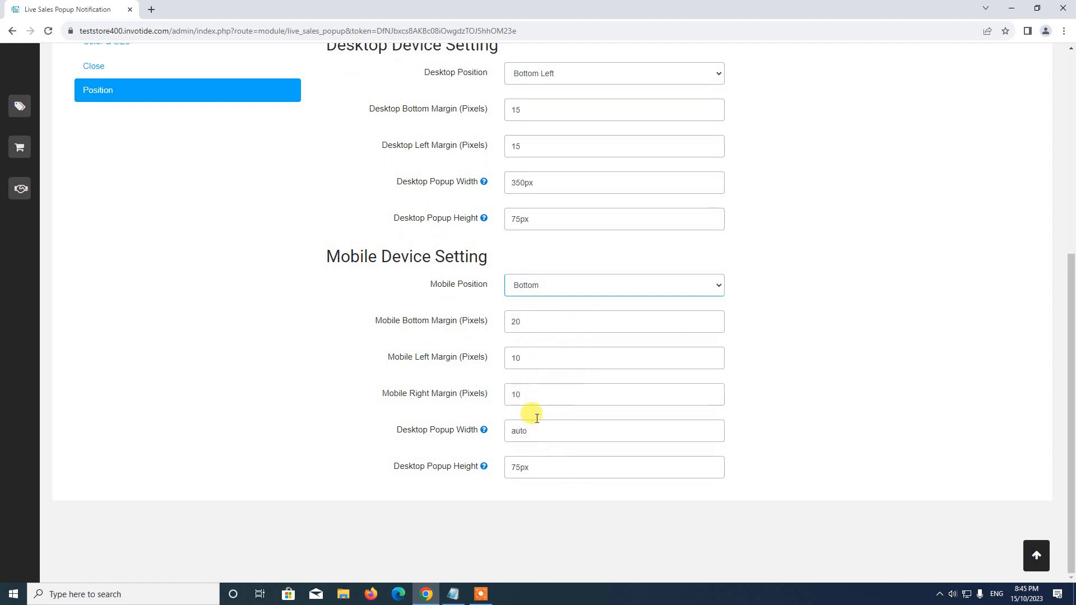
scroll(420, 345, up, 2)
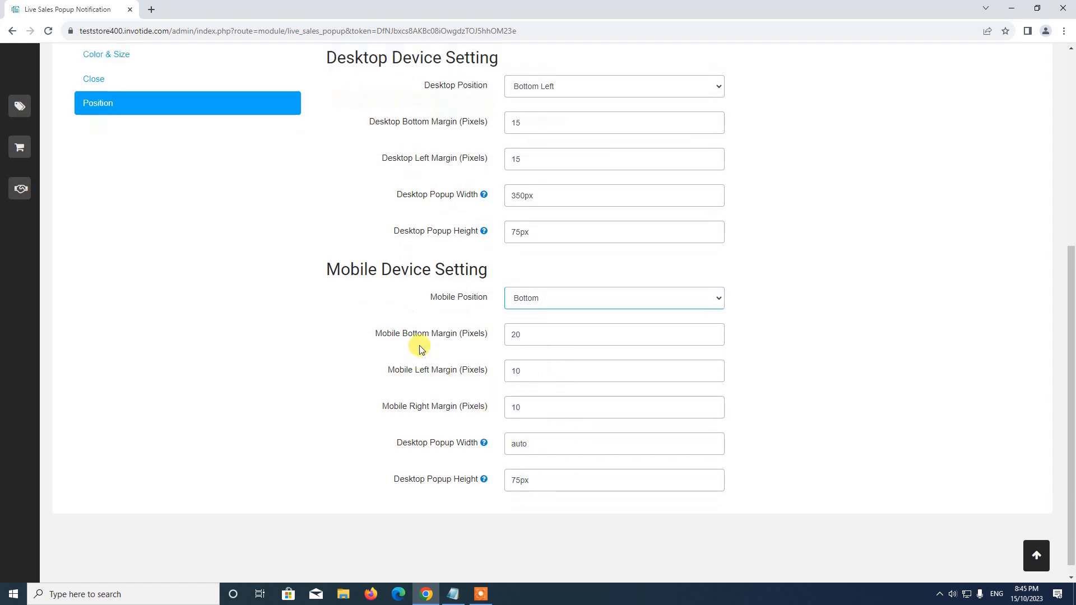
scroll(478, 365, up, 1)
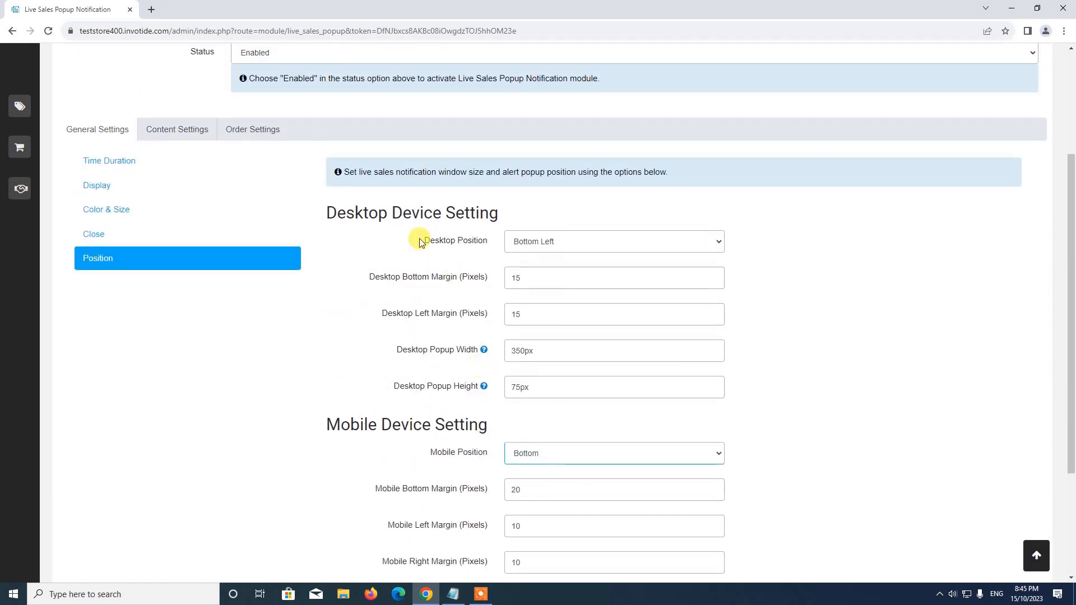
Step: Review the notification's content lines and set Loop to Yes in the order settings
click(173, 134)
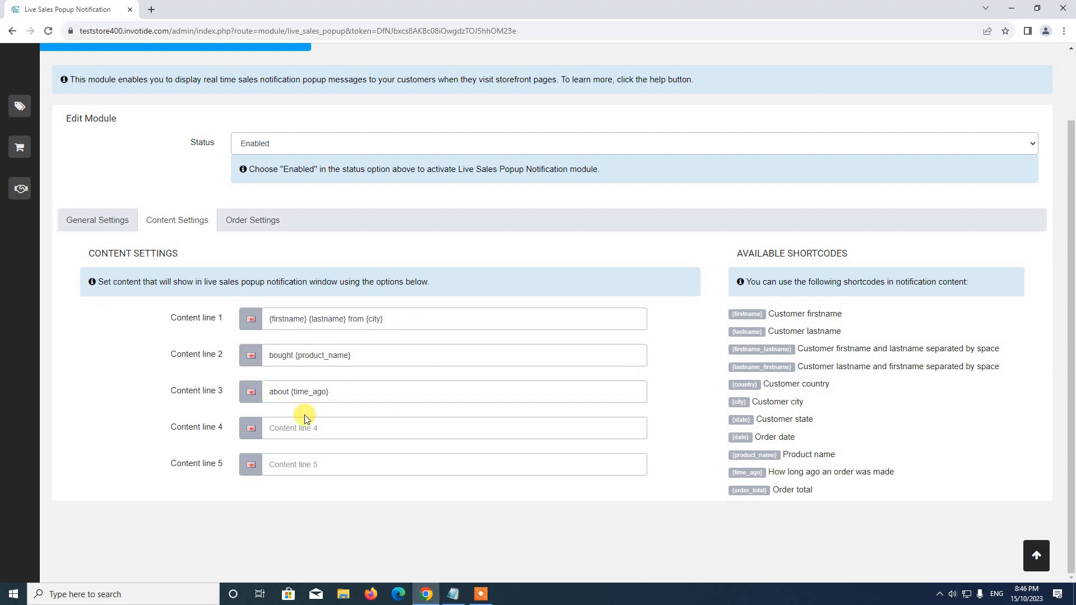
click(250, 224)
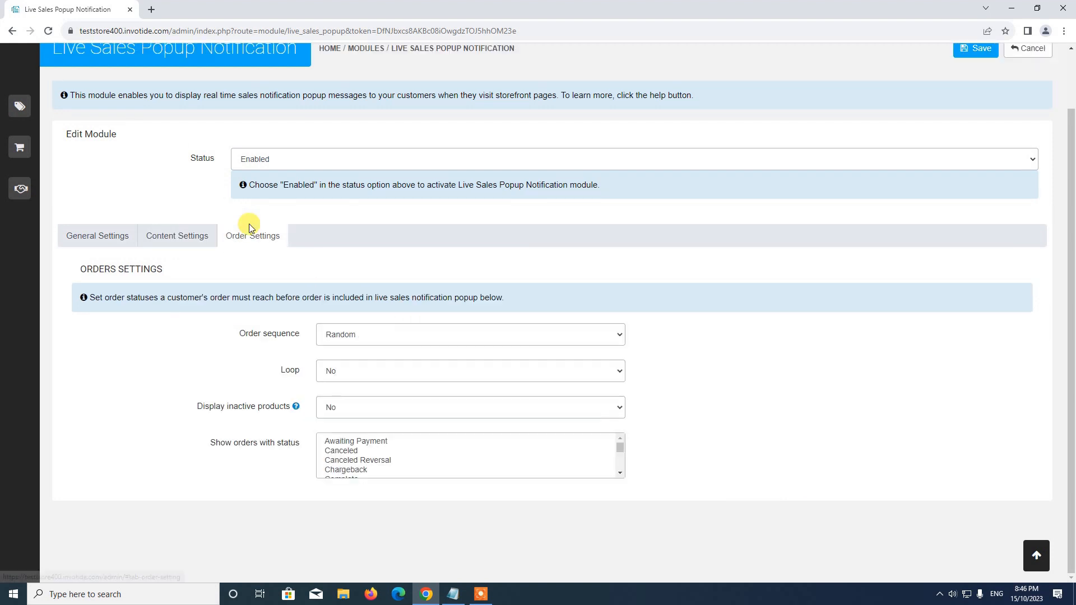
click(336, 340)
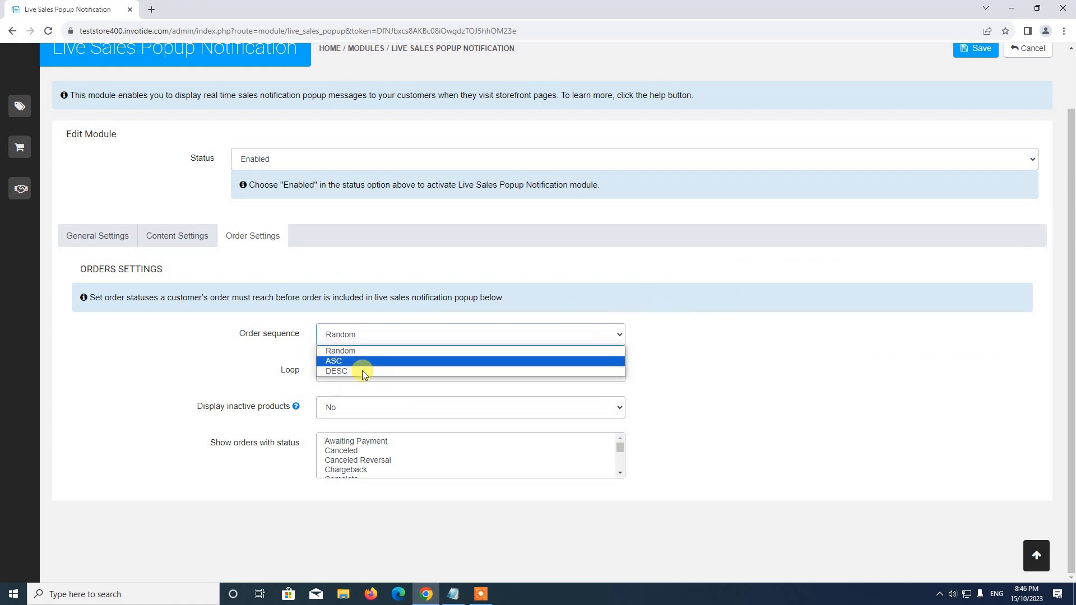
click(297, 351)
click(330, 370)
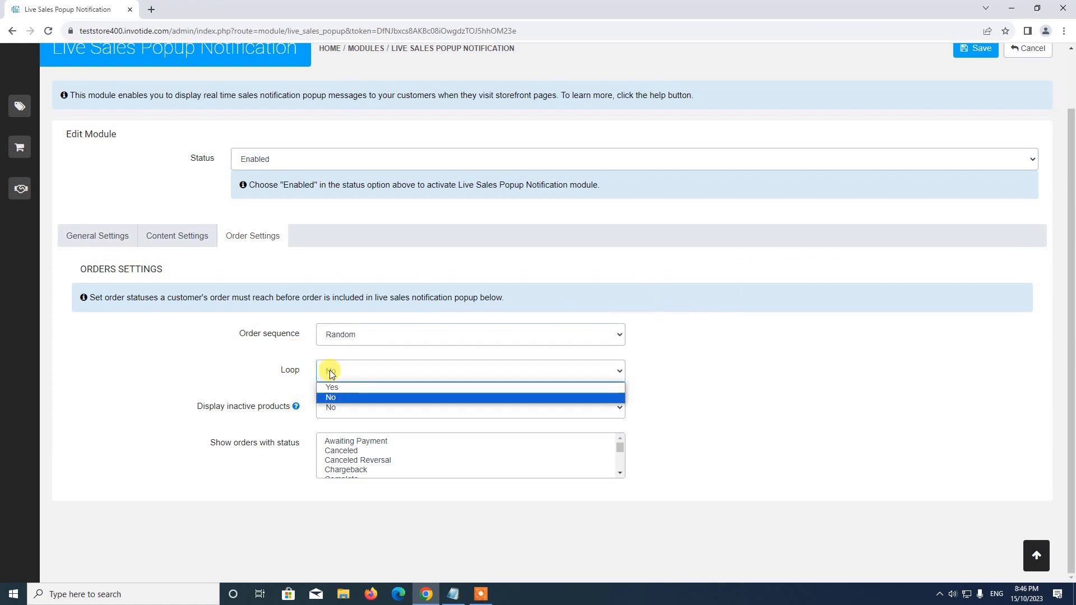
click(334, 385)
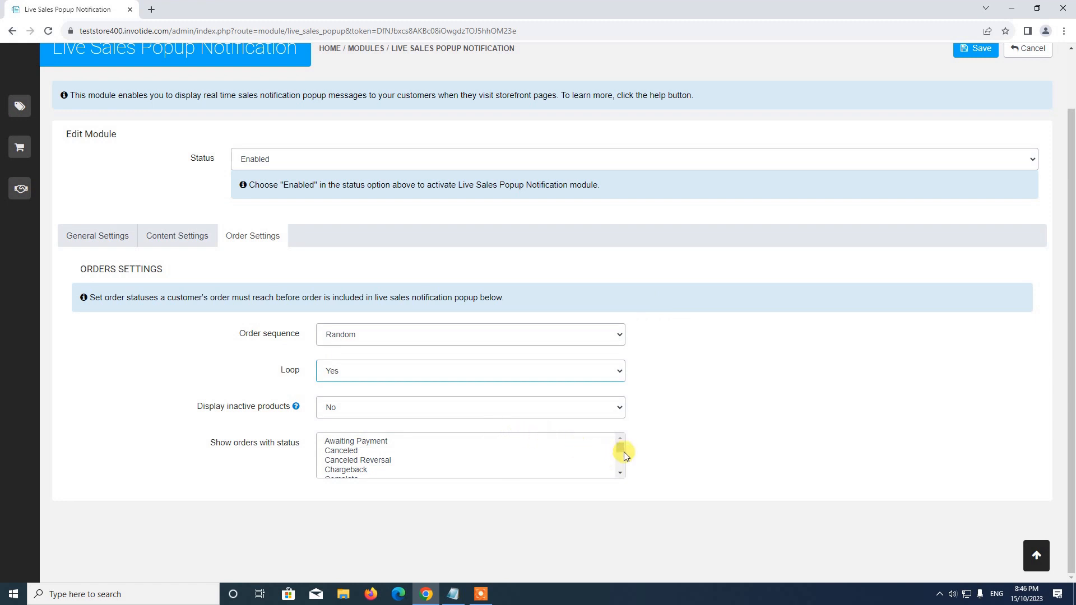
Step: Select Processing, Shipped and Awaiting Payment together as the order statuses to show in the popup
scroll(473, 456, down, 4)
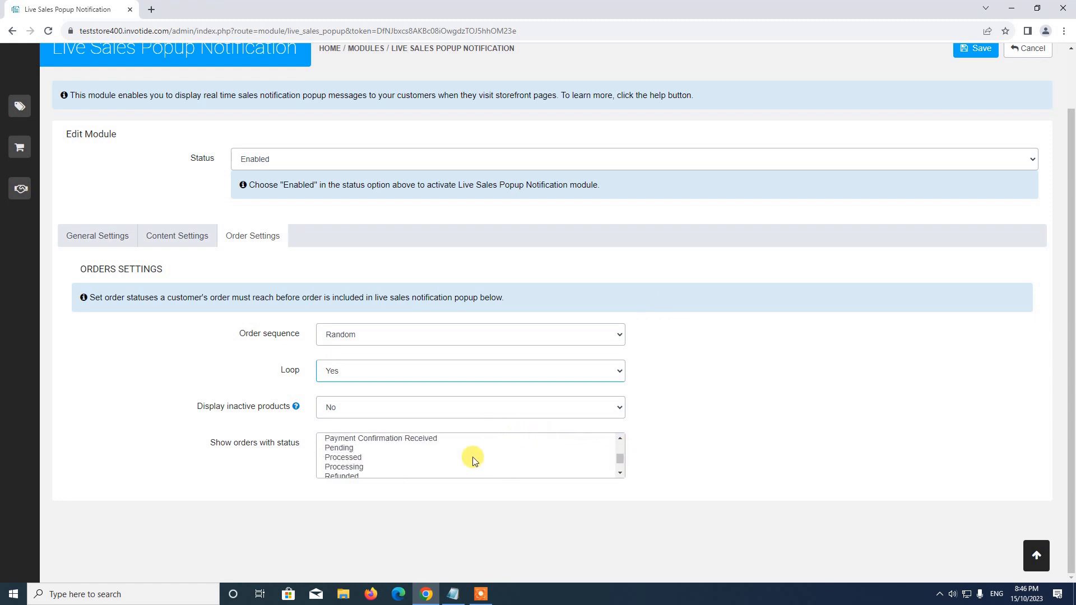
scroll(470, 457, up, 2)
scroll(461, 454, down, 2)
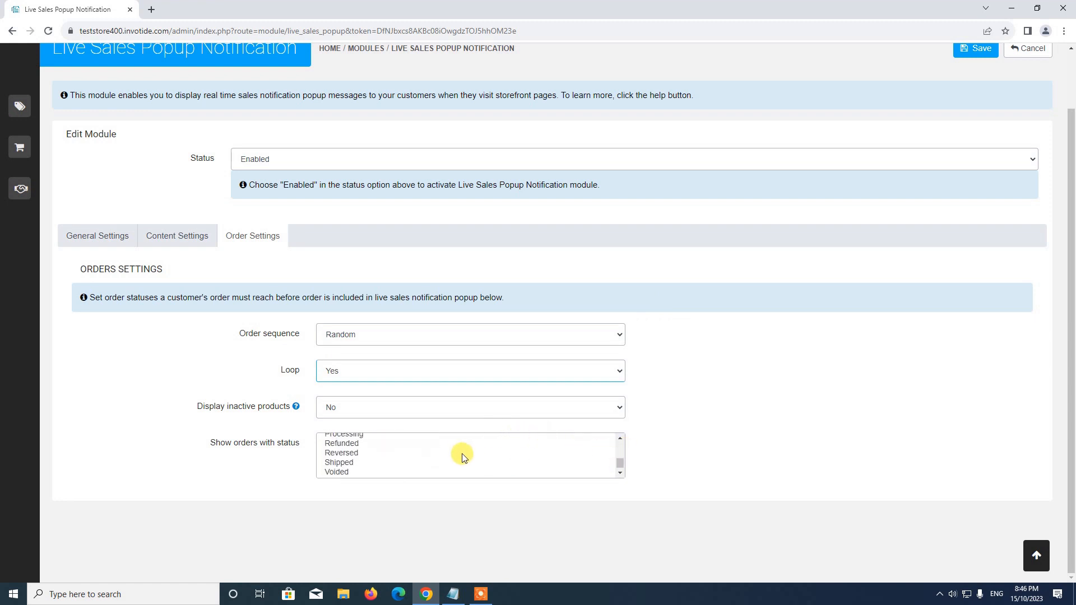
scroll(415, 458, up, 2)
scroll(379, 458, down, 2)
click(358, 435)
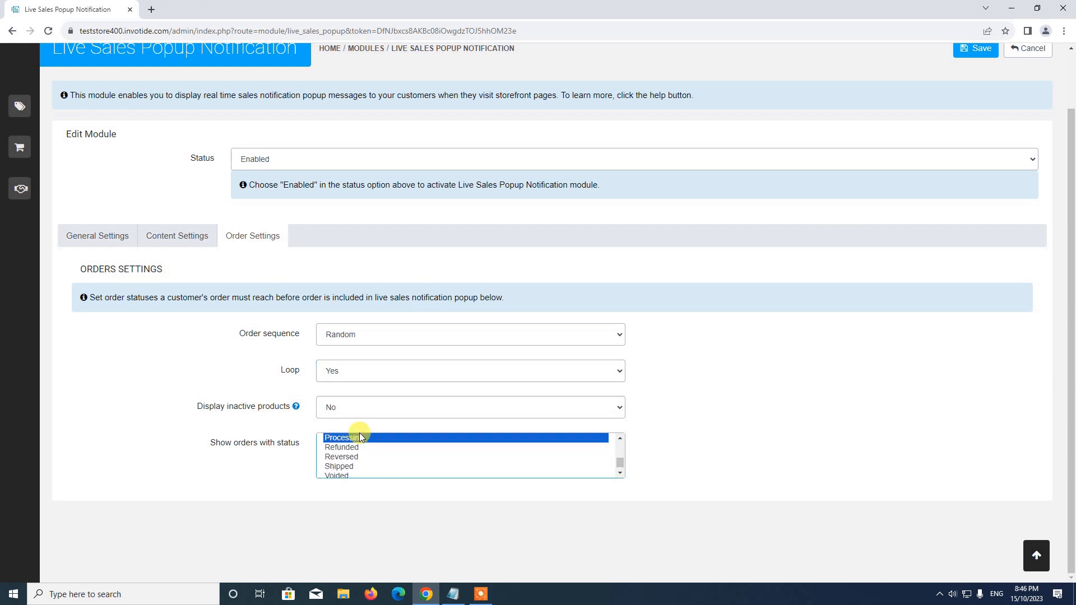
scroll(376, 465, up, 2)
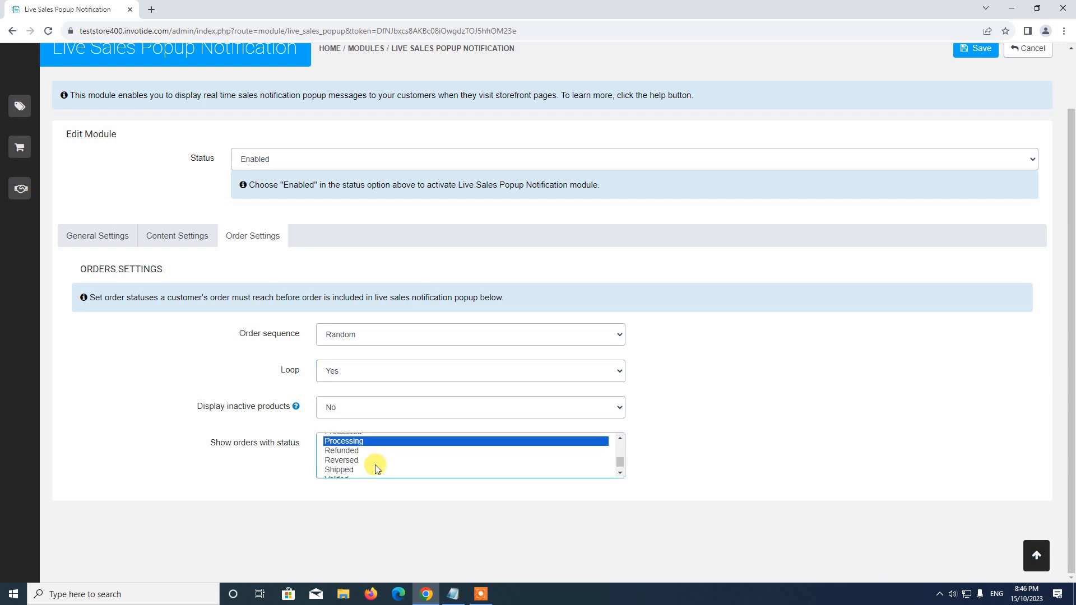
scroll(360, 473, down, 2)
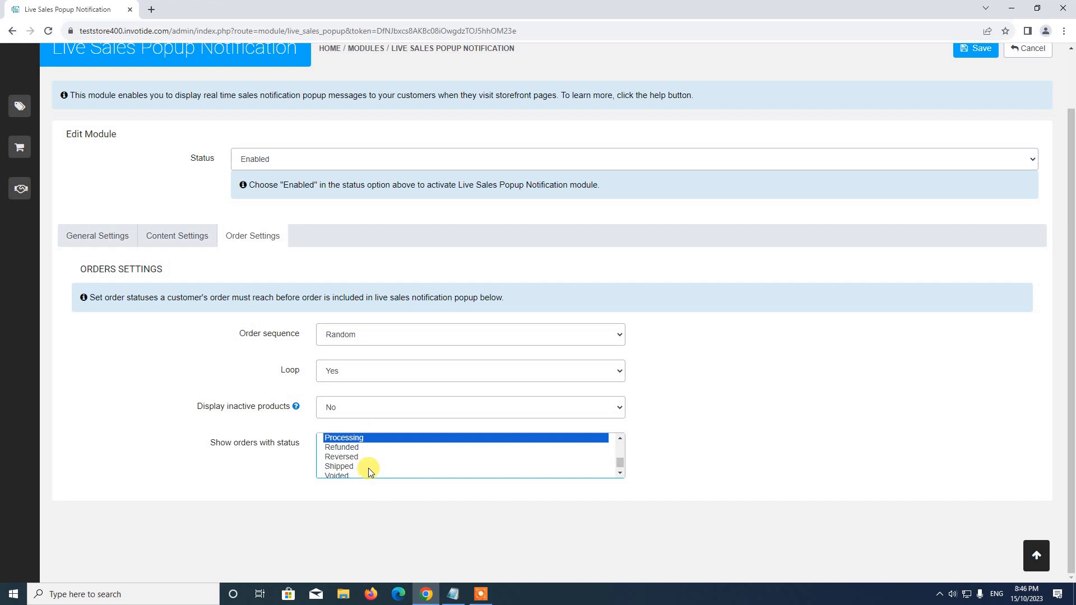
ctrl+click(369, 467)
scroll(368, 467, up, 3)
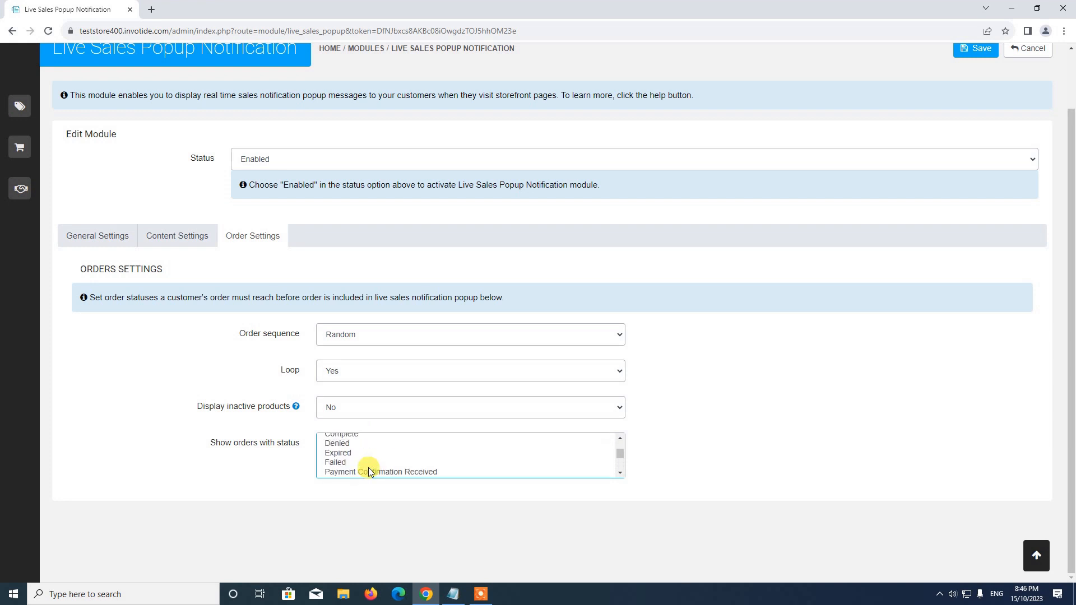
scroll(368, 467, up, 2)
ctrl+click(383, 442)
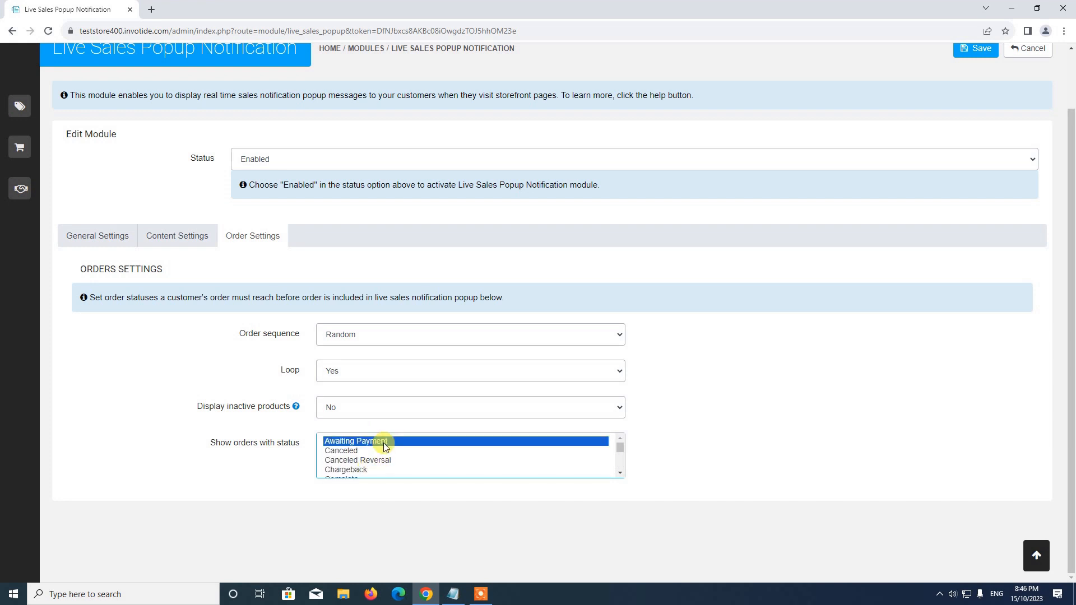
Step: Add one more status to the selected order statuses and check through the status list
scroll(394, 454, down, 5)
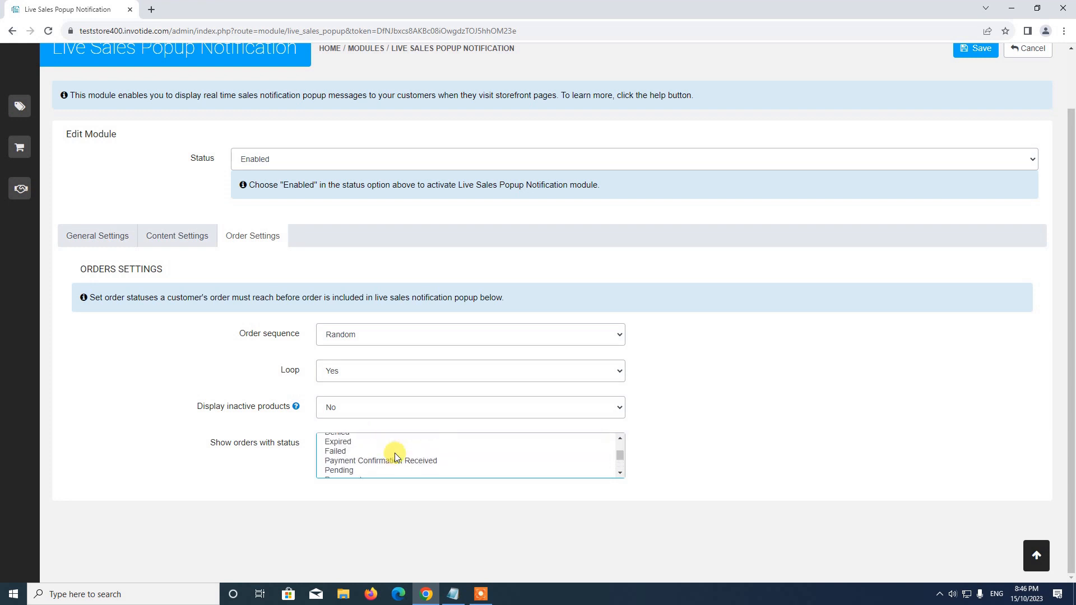
scroll(394, 452, up, 1)
scroll(395, 453, down, 1)
scroll(394, 453, up, 1)
click(343, 470)
scroll(373, 467, up, 1)
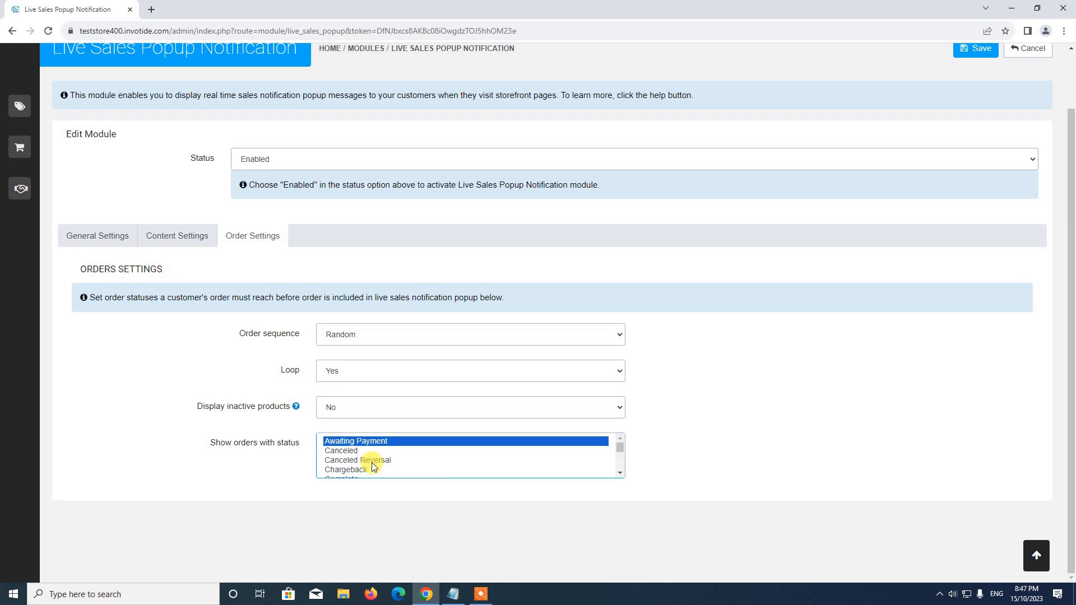
scroll(373, 466, down, 2)
scroll(373, 467, up, 2)
Step: Look over the general, content and order settings once more and save the module configuration
scroll(199, 365, up, 2)
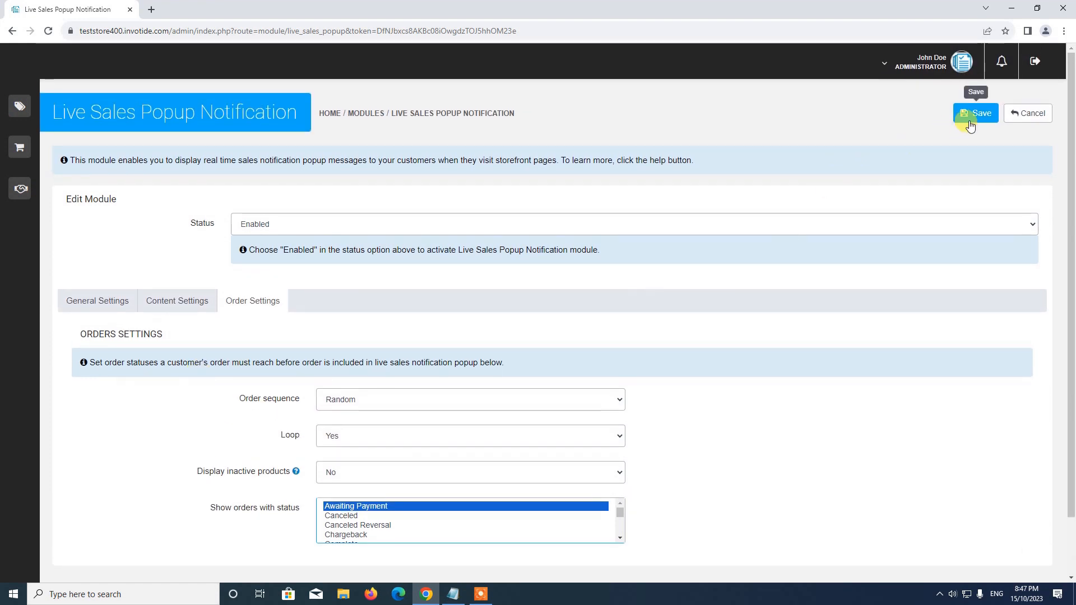
click(193, 302)
click(98, 302)
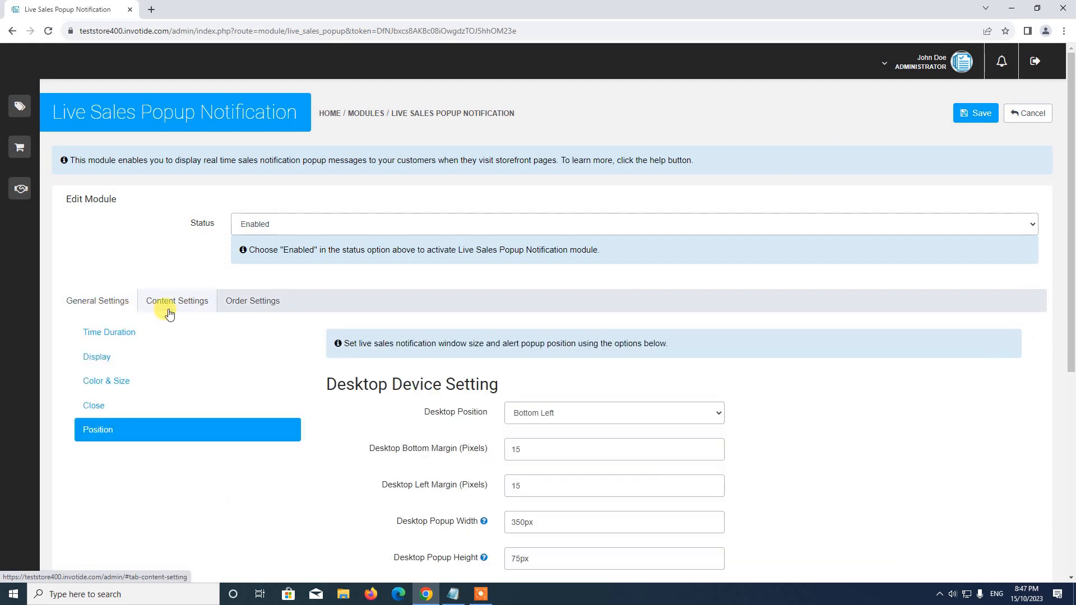
click(177, 301)
click(250, 302)
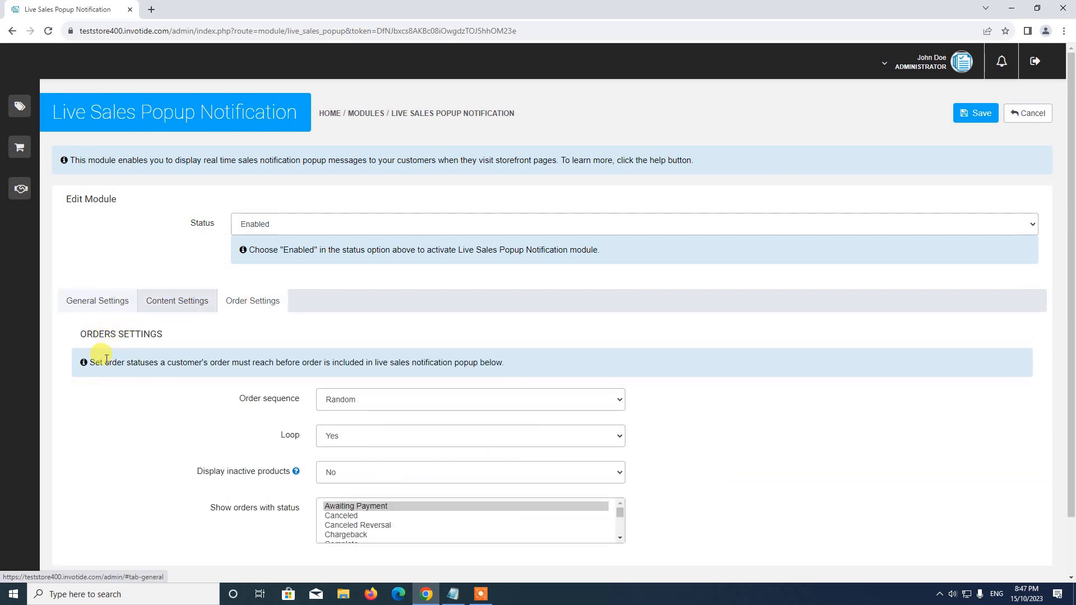
click(98, 306)
click(98, 353)
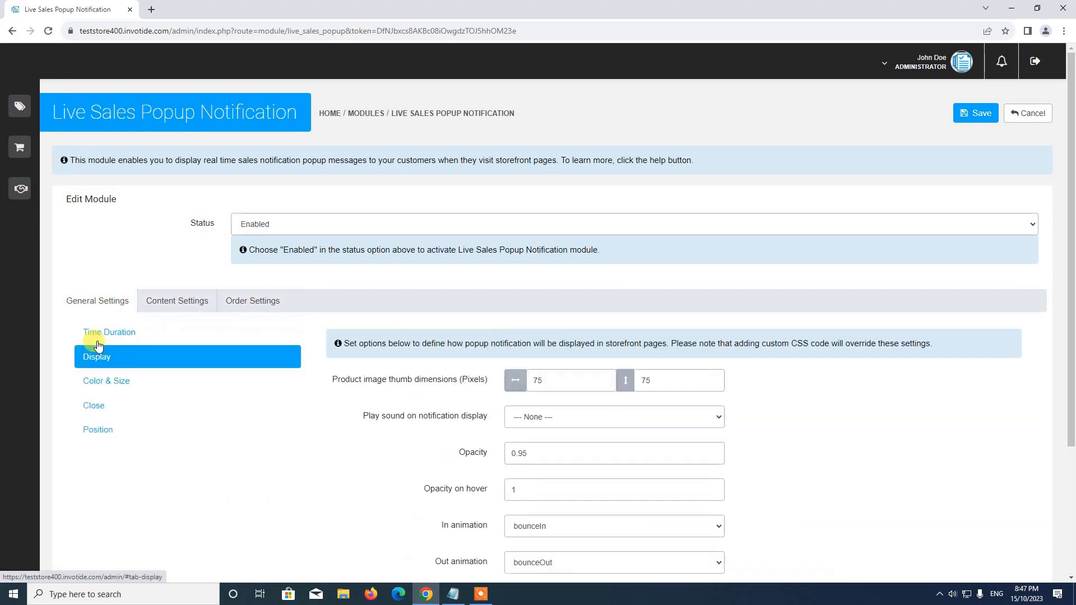
click(177, 303)
click(249, 302)
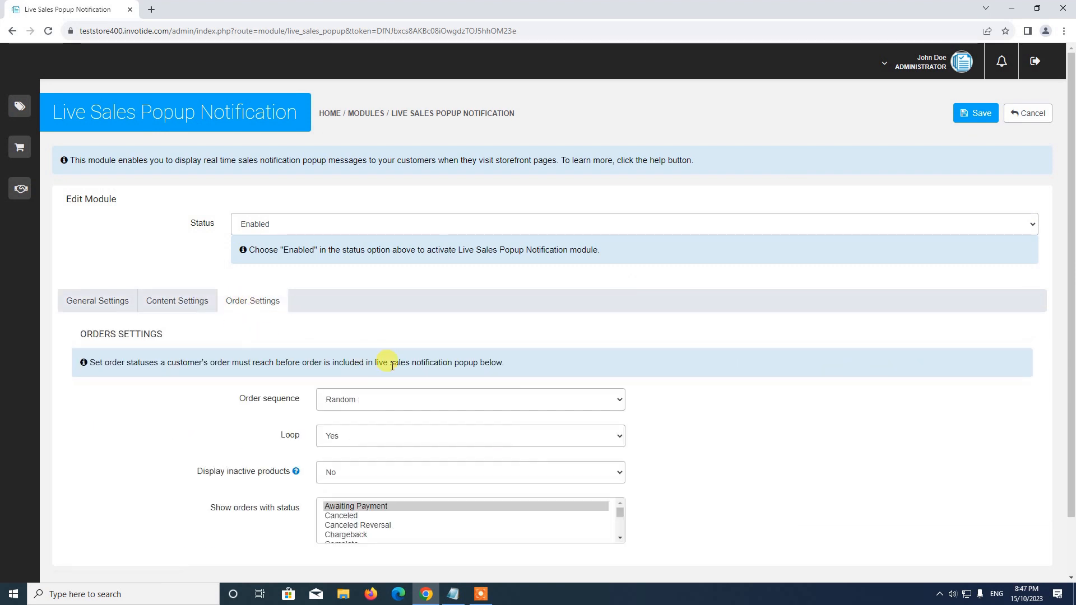
click(977, 115)
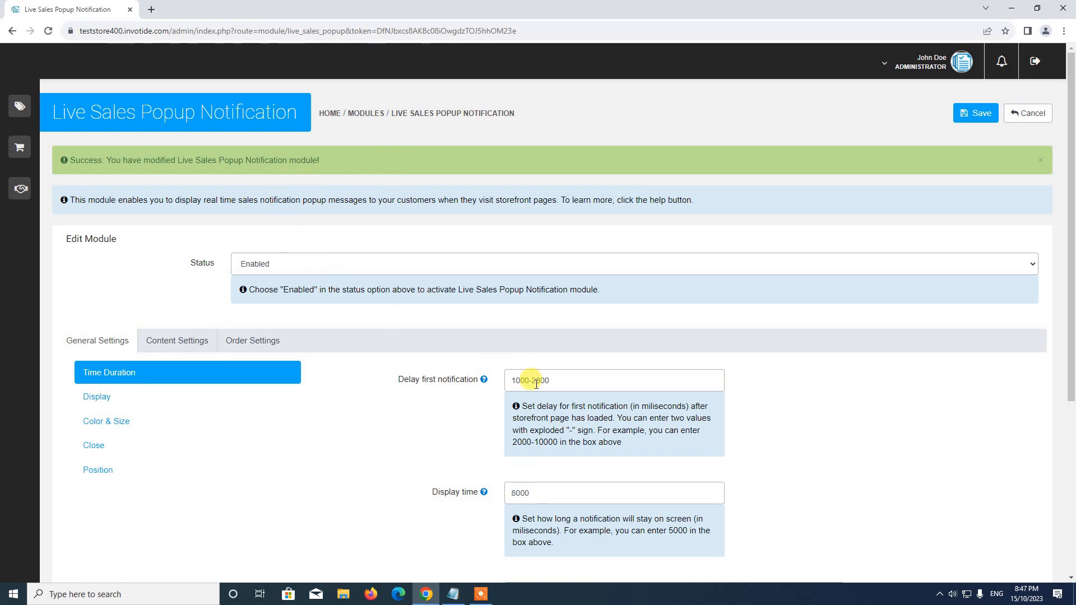
Step: Open the Layout Designer in the store's Visual Theme Editor and dismiss its introductory help window
scroll(497, 443, down, 2)
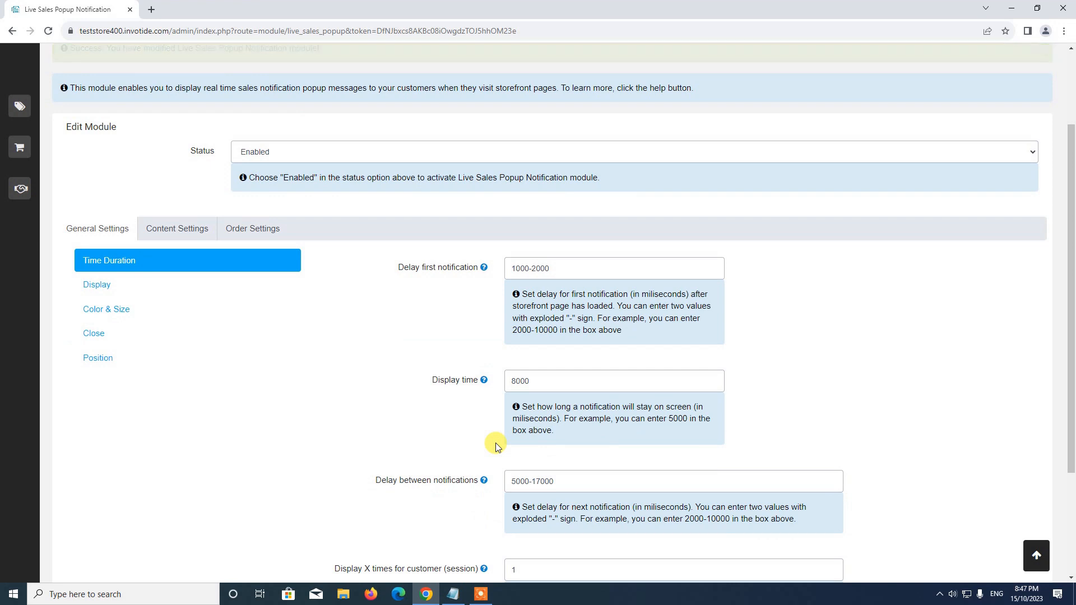
scroll(495, 442, up, 2)
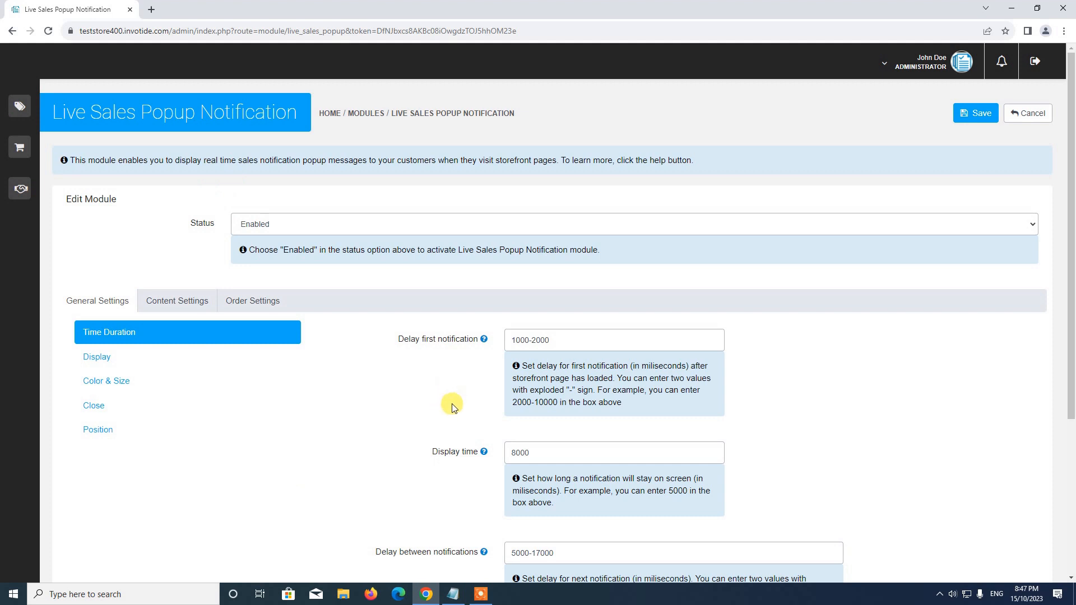
mouse_move(31, 112)
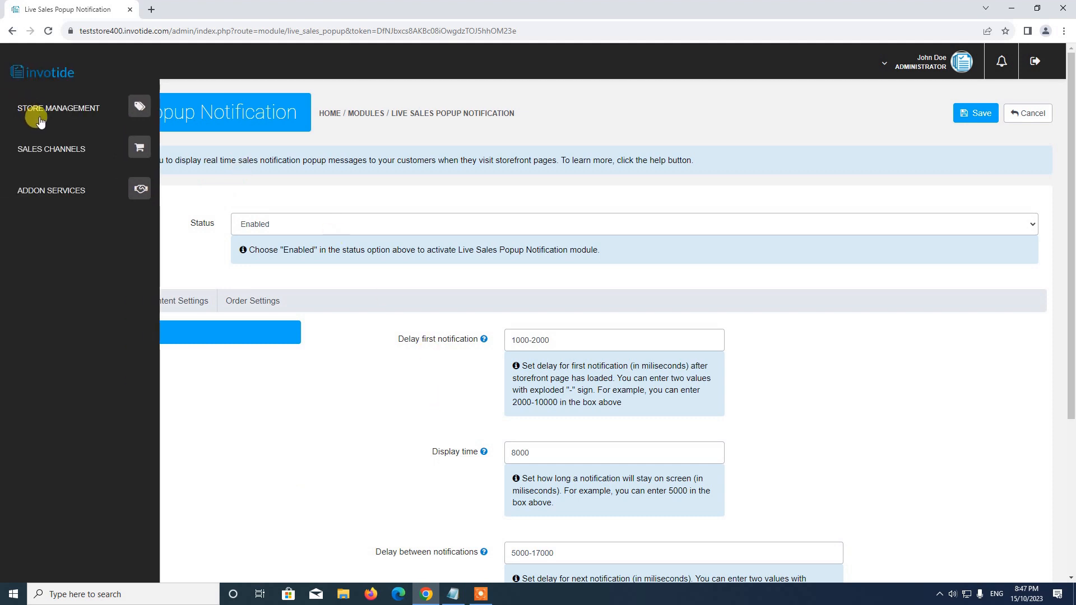
click(73, 110)
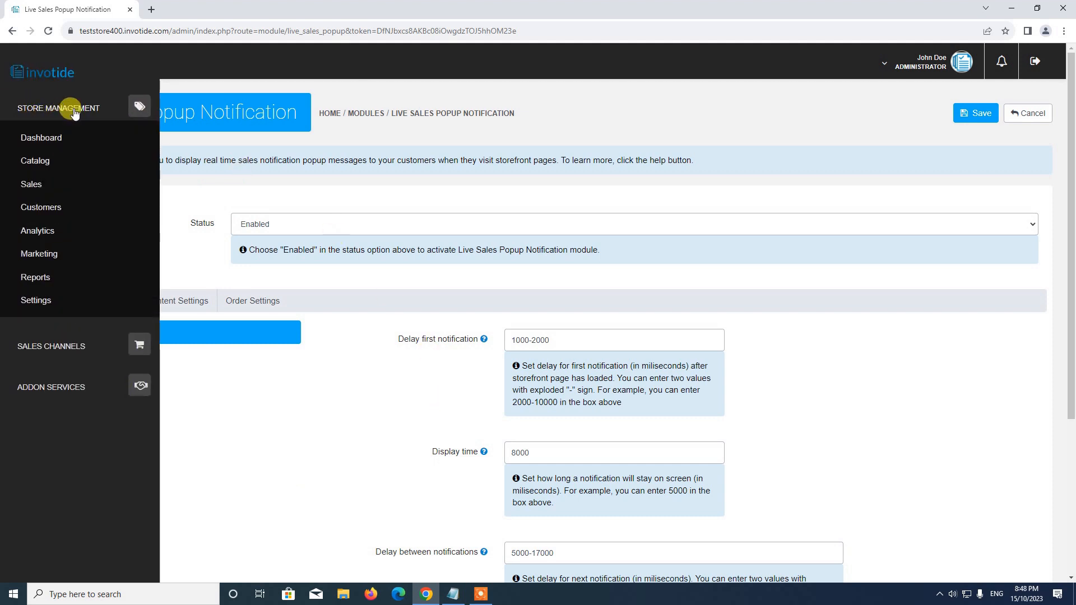
click(34, 302)
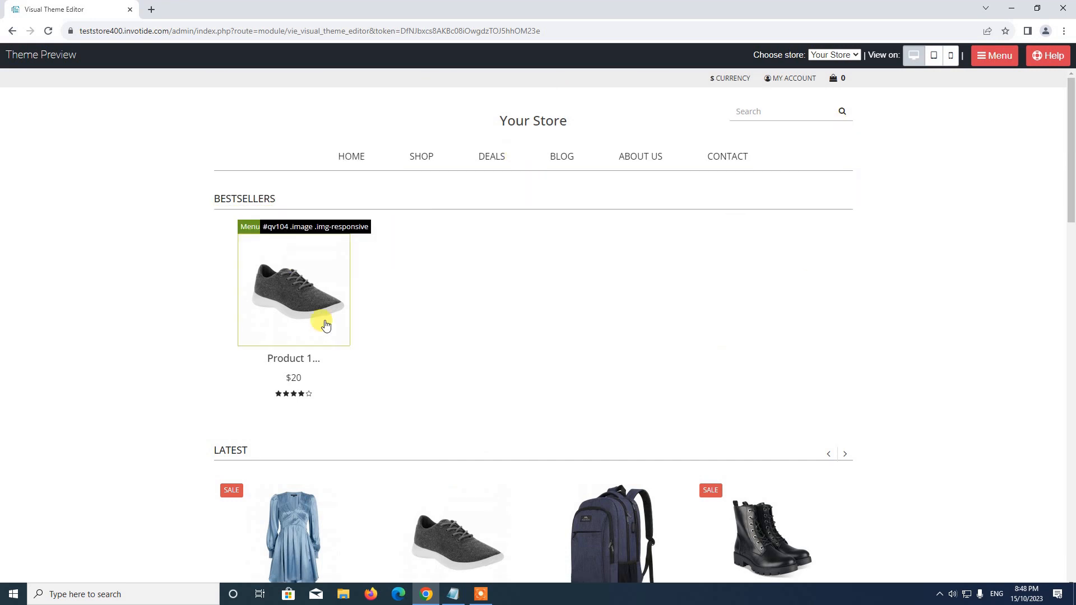
click(999, 65)
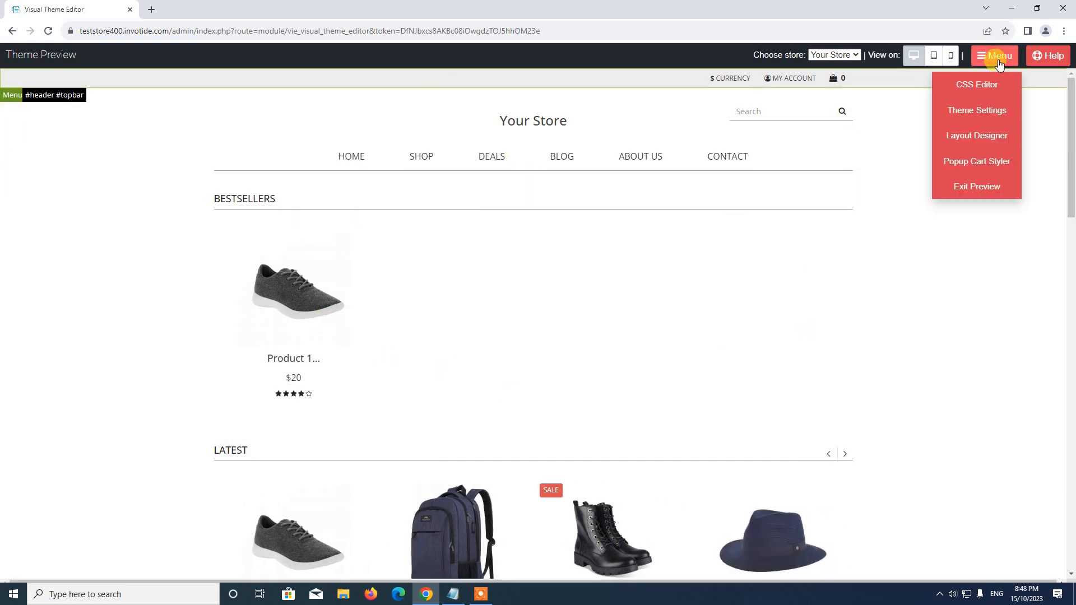
click(980, 138)
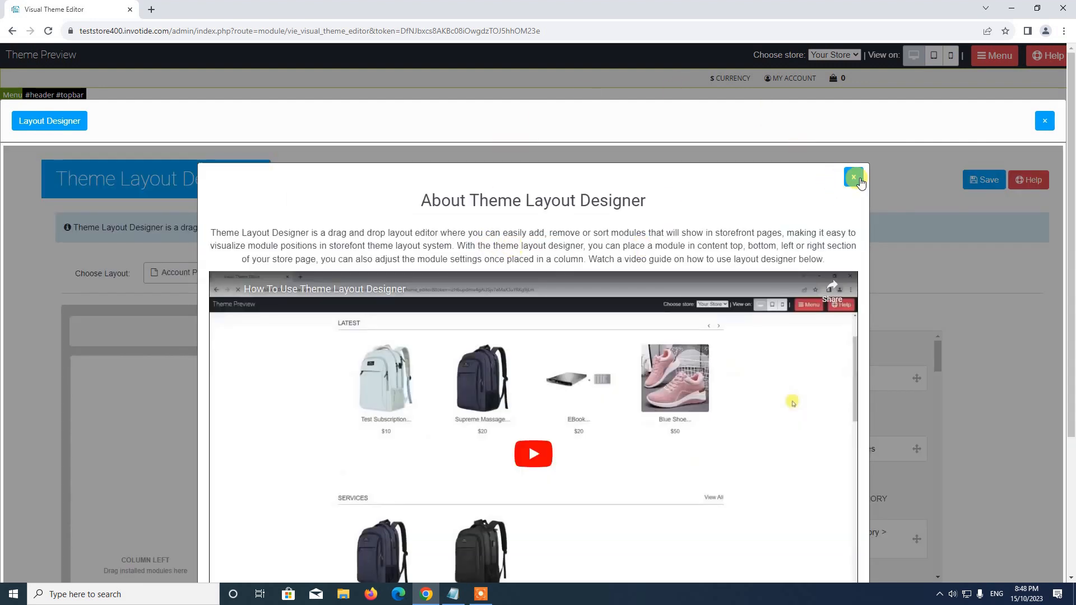
key(Escape)
Step: Choose Home Page as the layout to edit in the Theme Layout Designer
scroll(689, 240, down, 2)
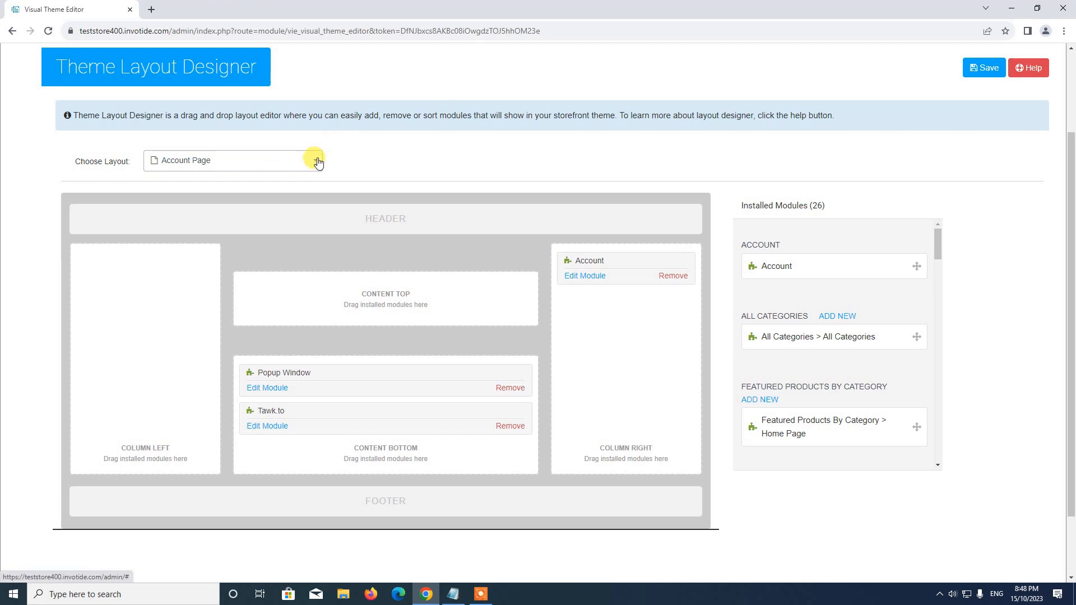
click(196, 170)
scroll(227, 216, down, 3)
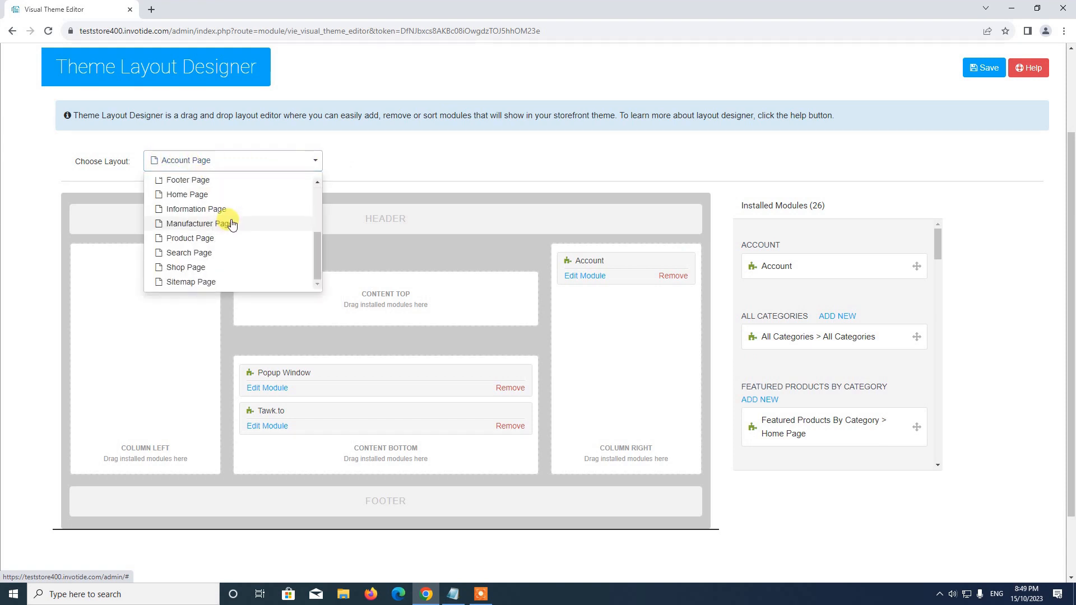
click(212, 197)
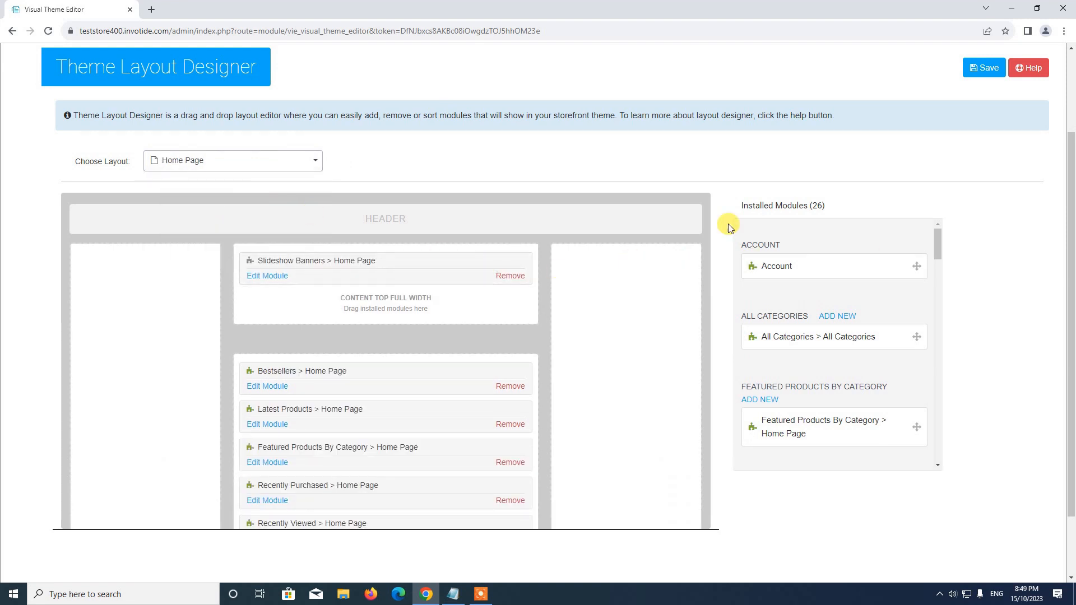
Step: Add the Live Sales Popup Notification module to the Content Bottom section of the home page, save the layout and check its placement
scroll(488, 317, down, 5)
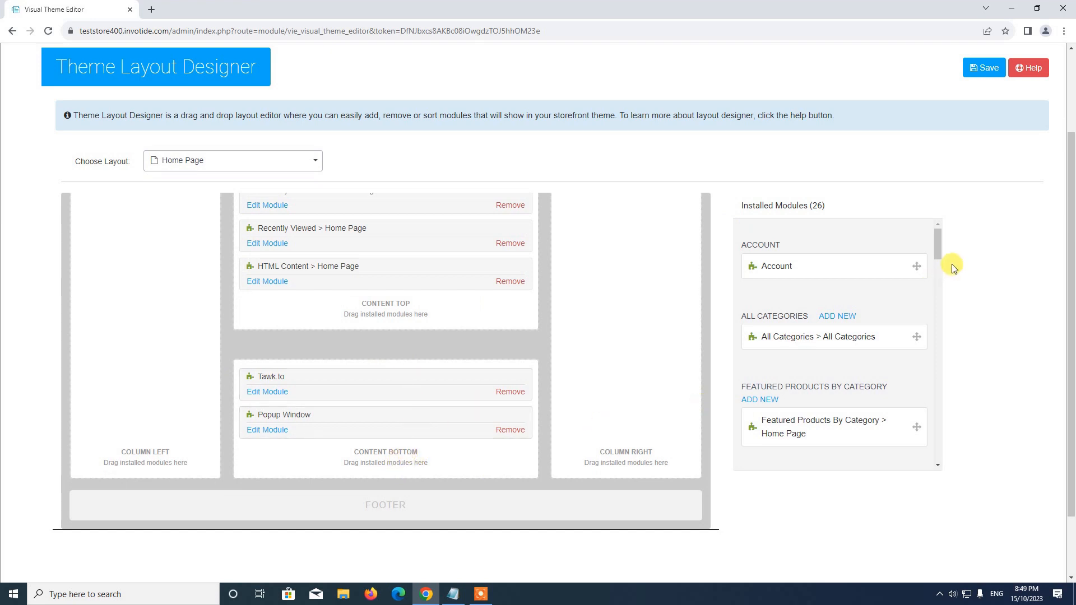
drag(940, 248, 949, 381)
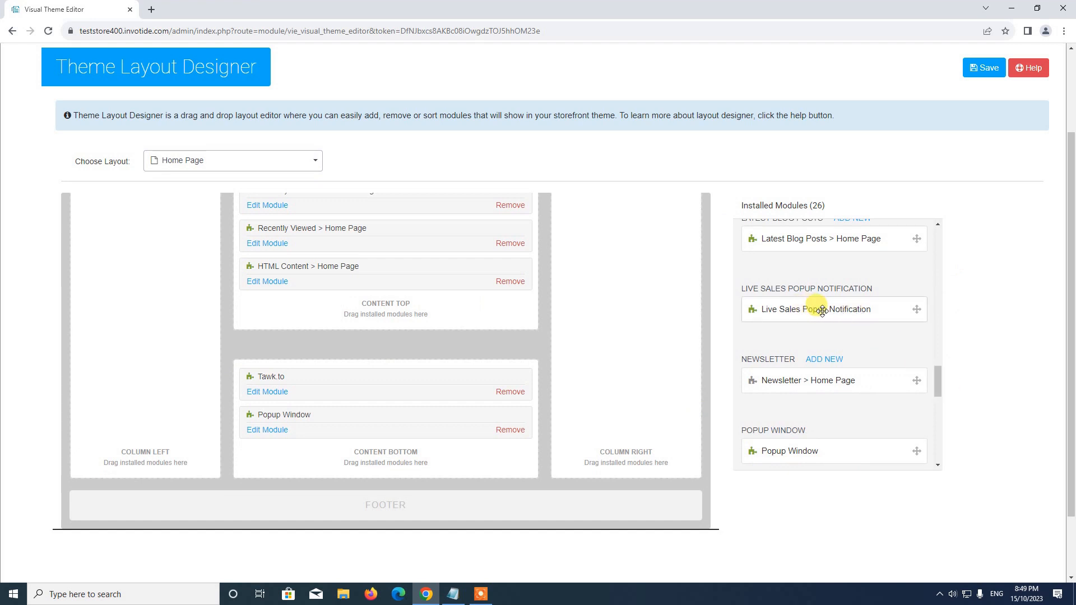
drag(849, 312, 307, 438)
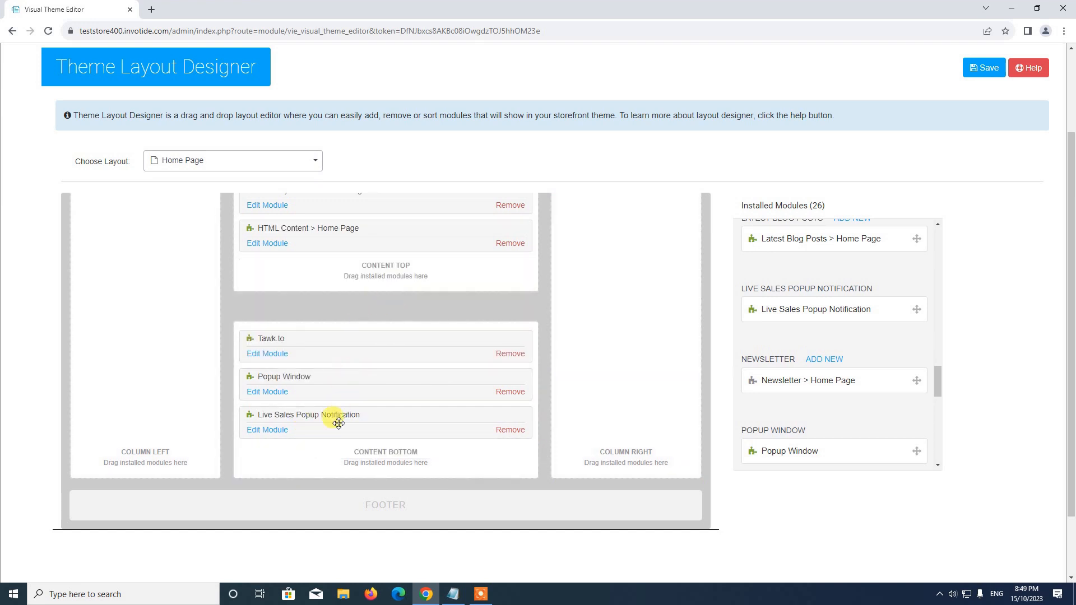
click(992, 69)
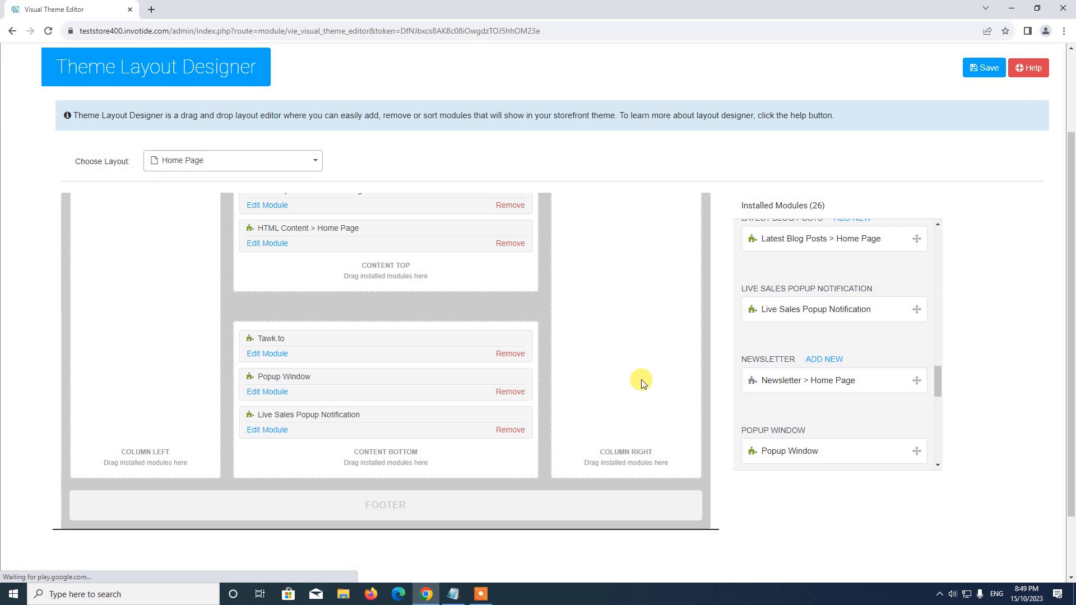
scroll(710, 174, up, 2)
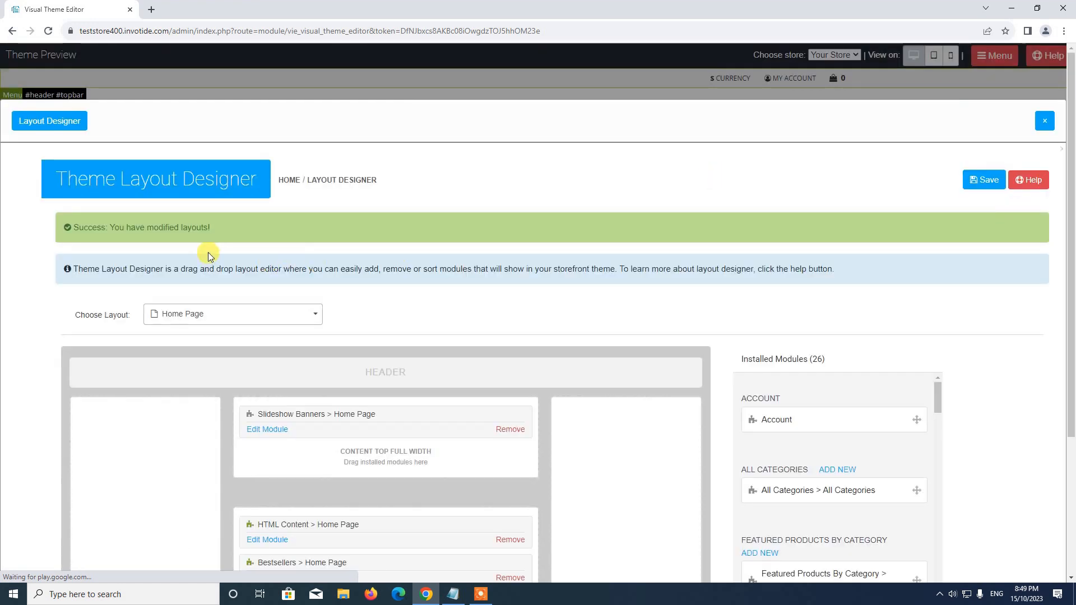
scroll(560, 342, down, 3)
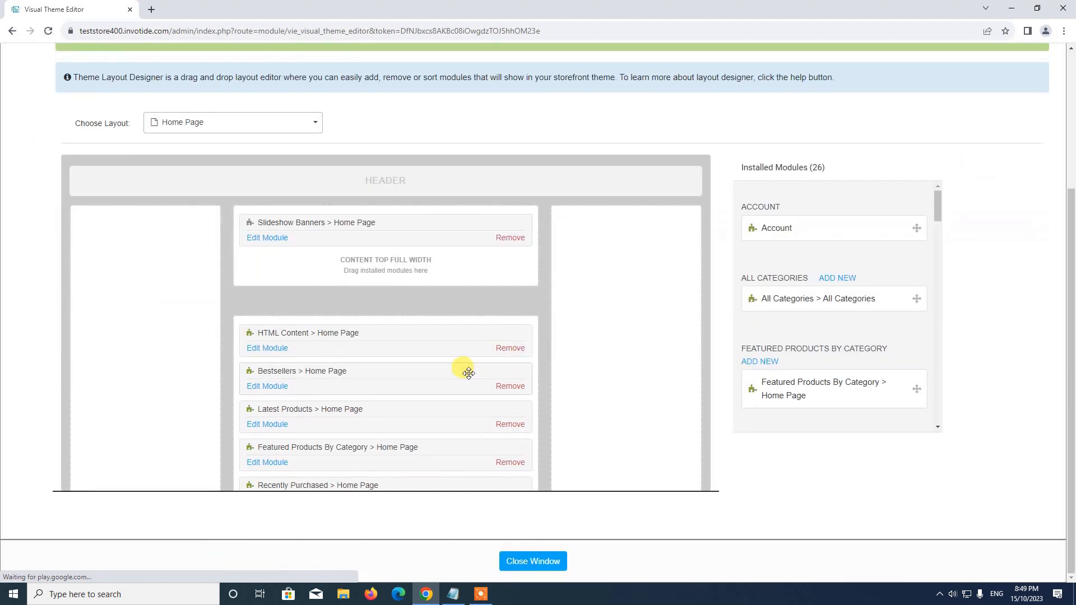
scroll(470, 377, down, 5)
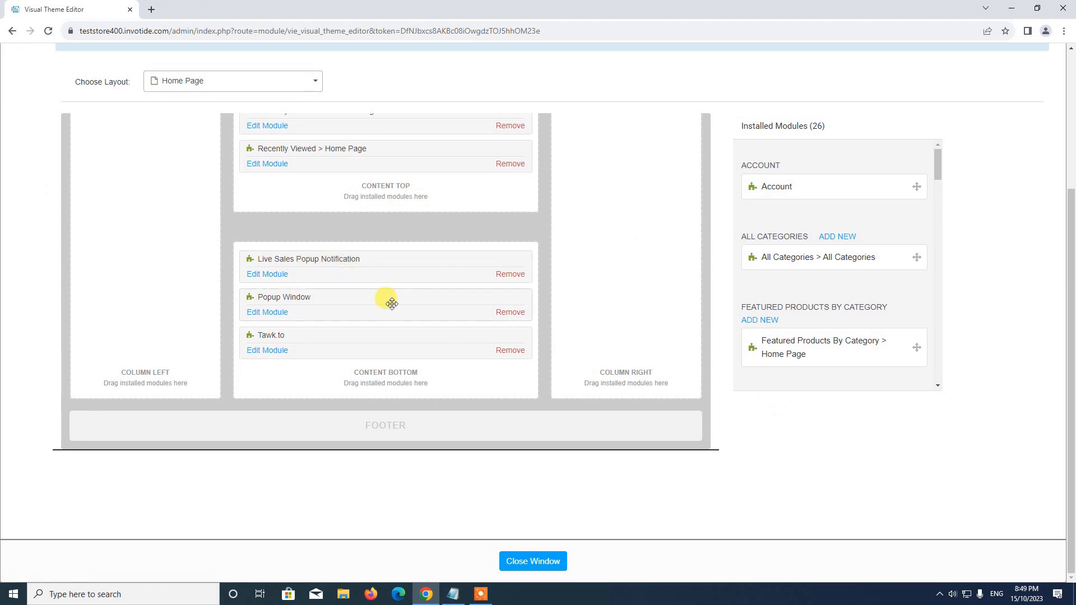
scroll(392, 304, up, 3)
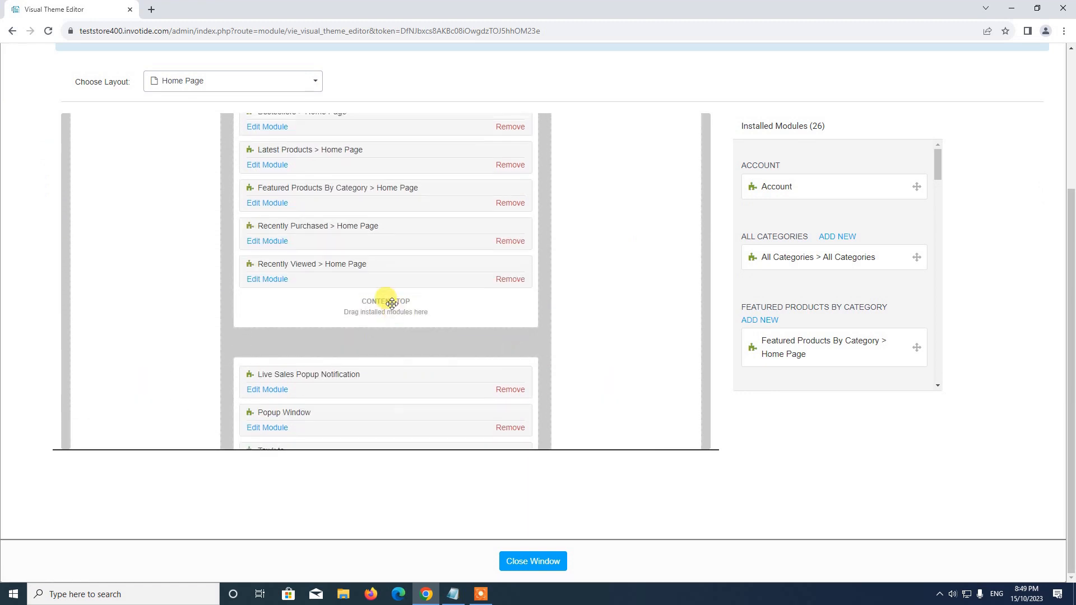
scroll(769, 271, up, 3)
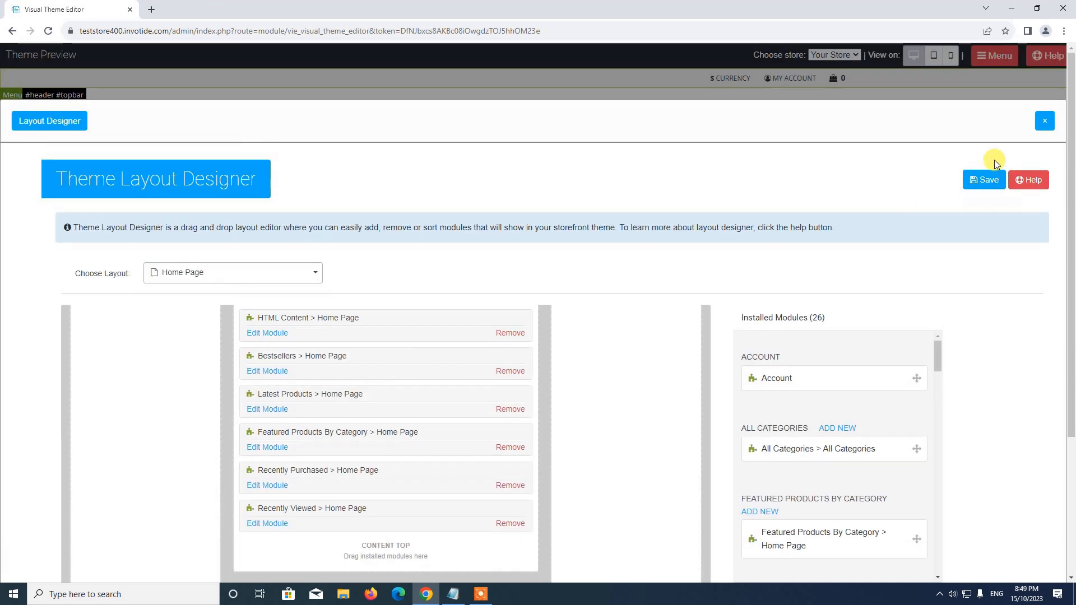
Step: Open the storefront at teststore400.invotide.com in a new tab and look through the home page for the sales popup
click(150, 10)
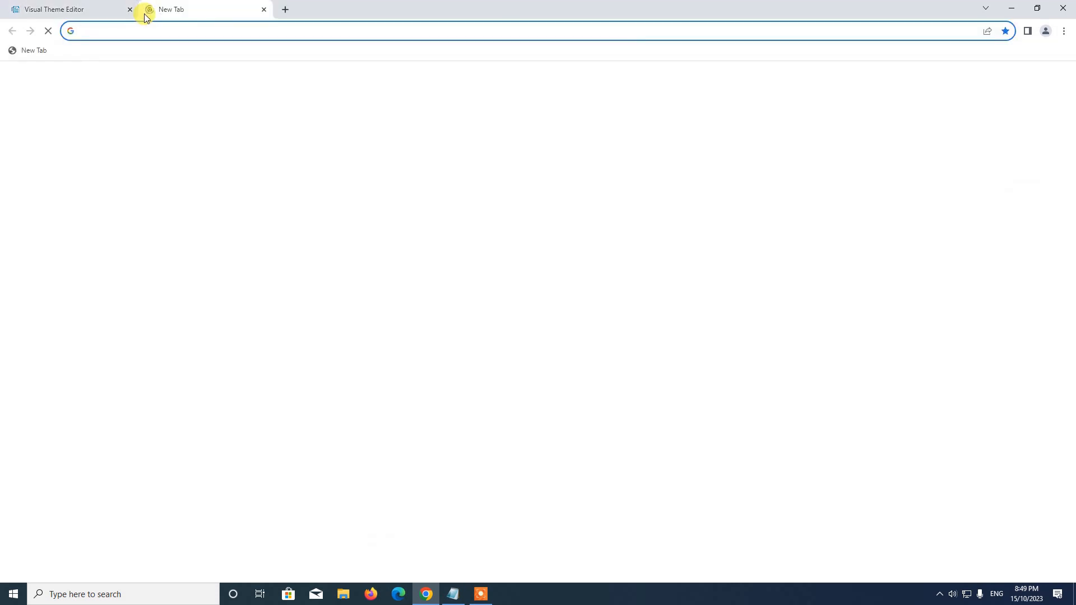
text(teststore400.invotide.com)
key(Return)
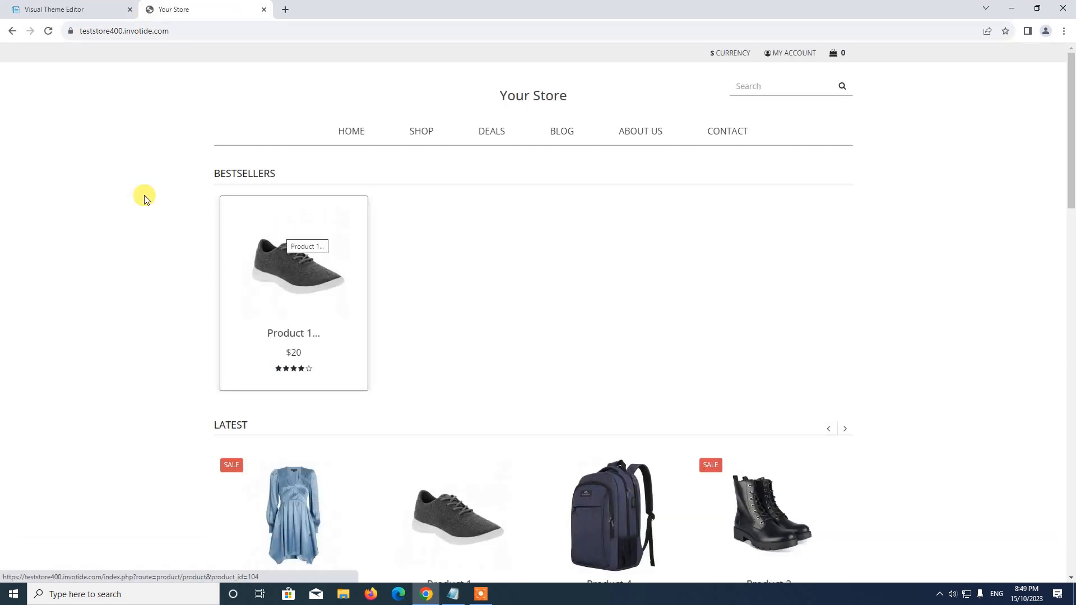
scroll(701, 259, down, 8)
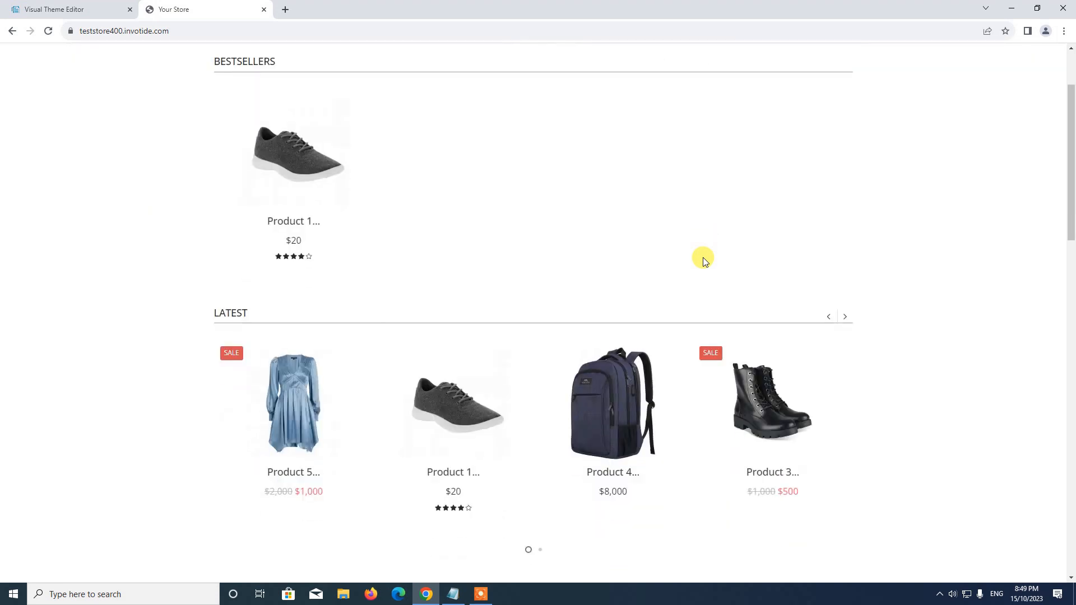
scroll(701, 259, down, 11)
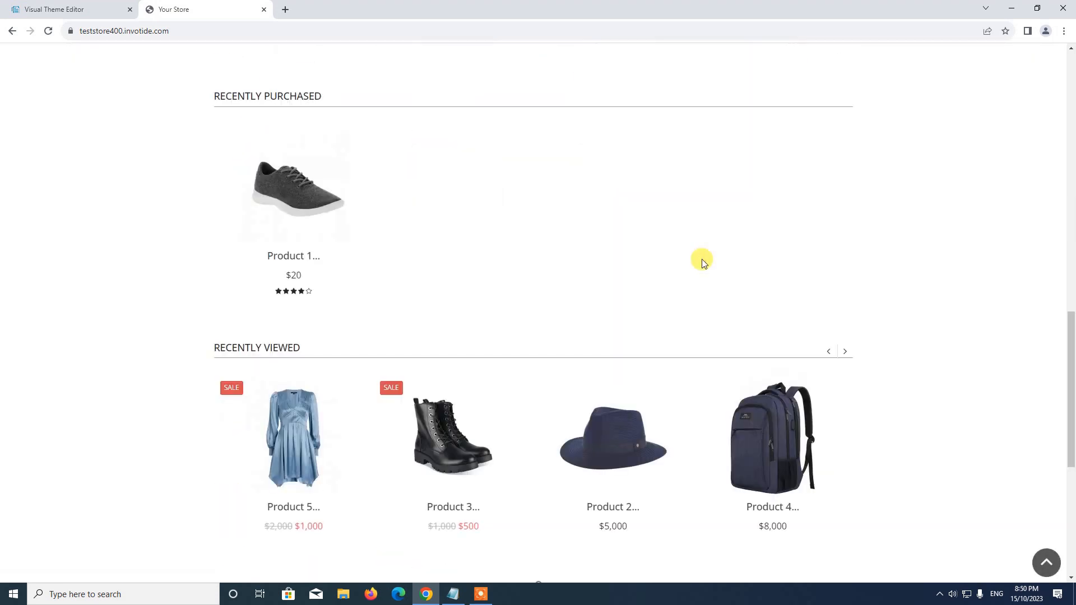
Step: Open the Live Sales Popup Notification module for editing from the home page layout and look over its time duration settings
click(109, 8)
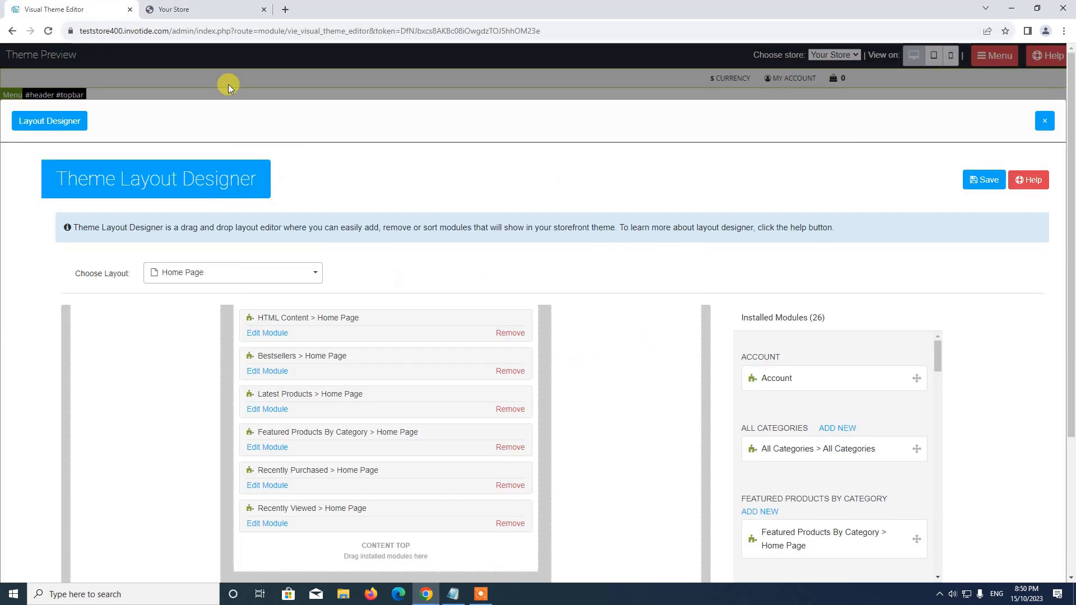
scroll(423, 286, down, 3)
scroll(434, 314, down, 3)
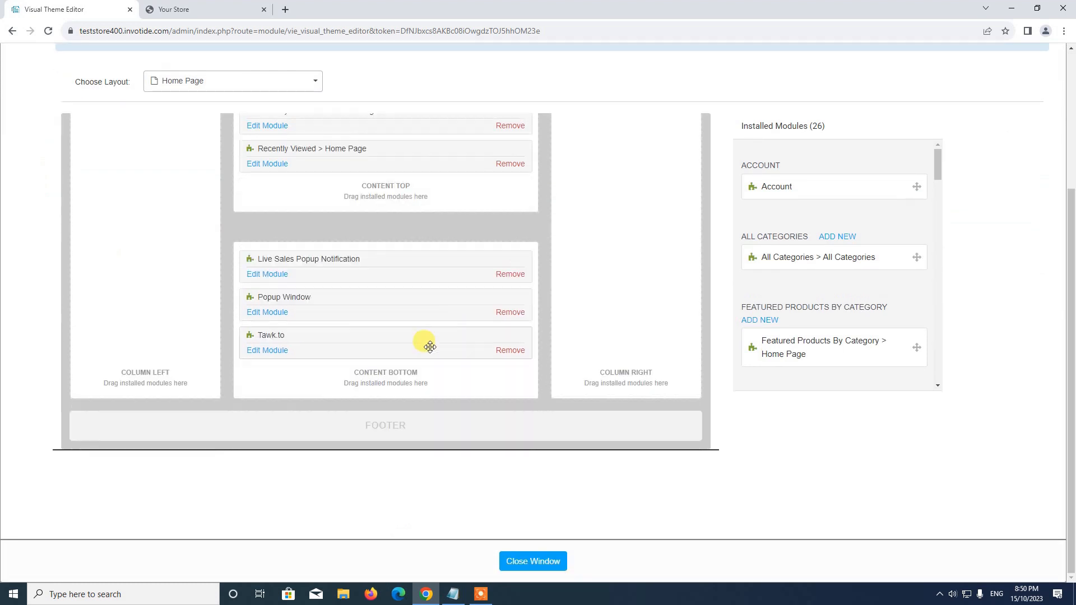
click(268, 274)
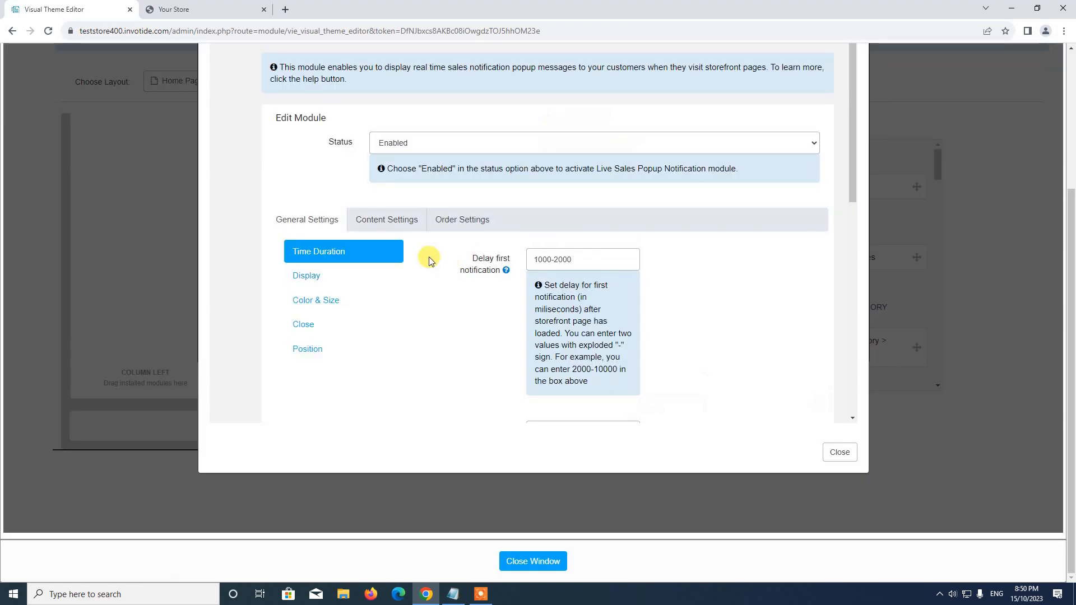
scroll(429, 258, down, 5)
scroll(428, 262, down, 2)
scroll(428, 258, up, 8)
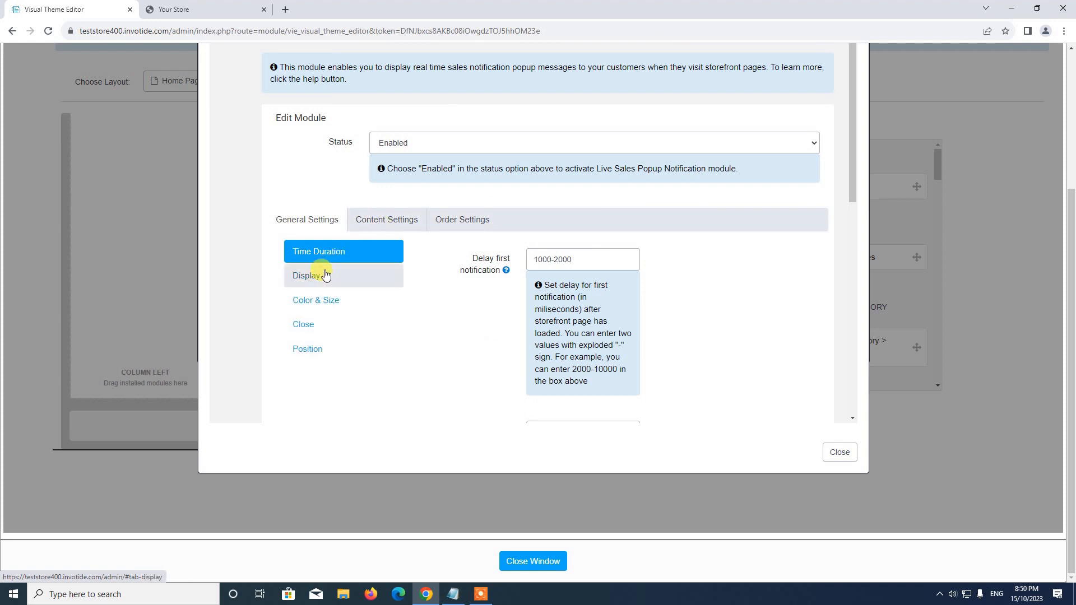
Step: Set Display X times for customer (session) to 0, save the module and close its settings
scroll(542, 291, down, 5)
scroll(542, 294, down, 2)
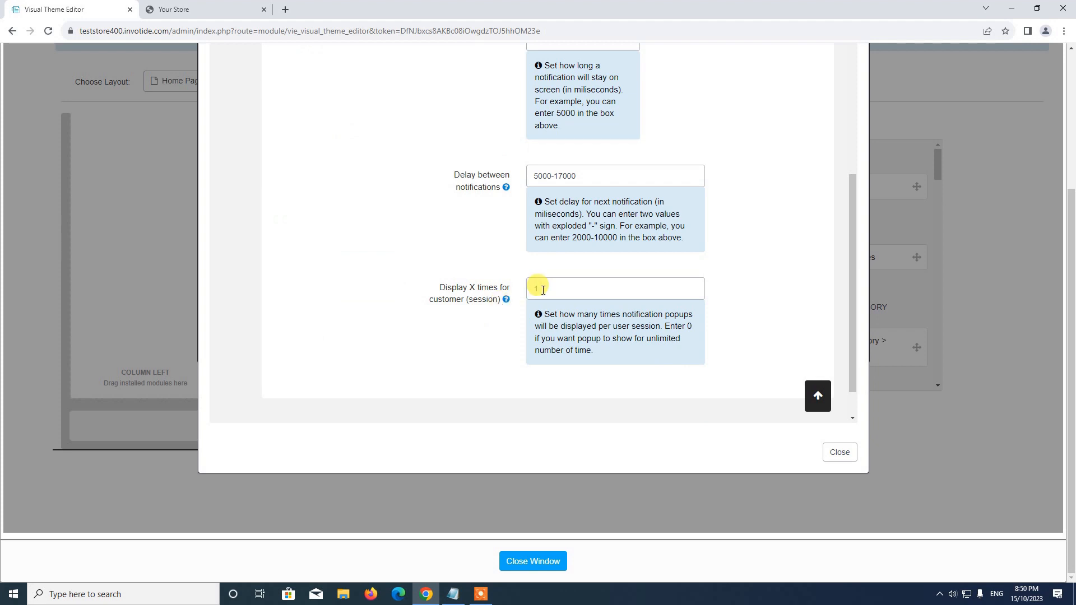
drag(554, 290, 485, 275)
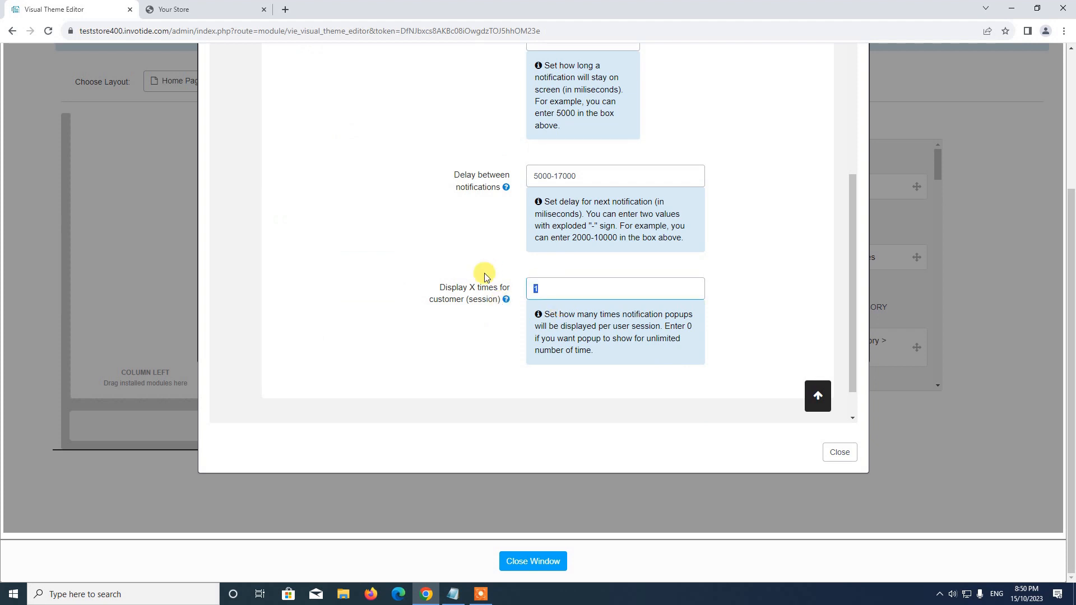
text(0)
scroll(482, 289, up, 8)
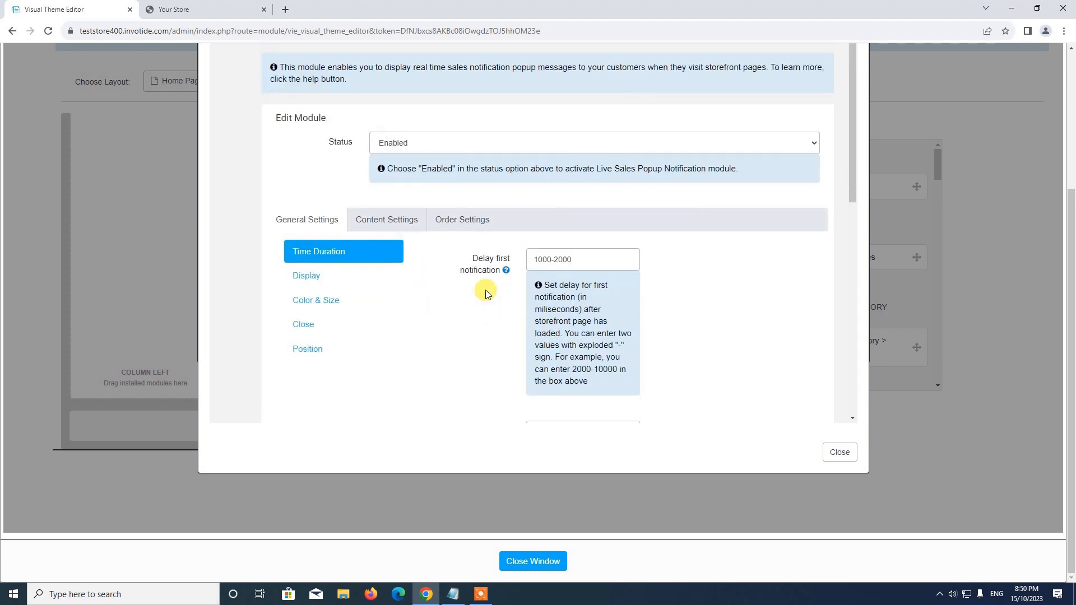
scroll(769, 318, up, 5)
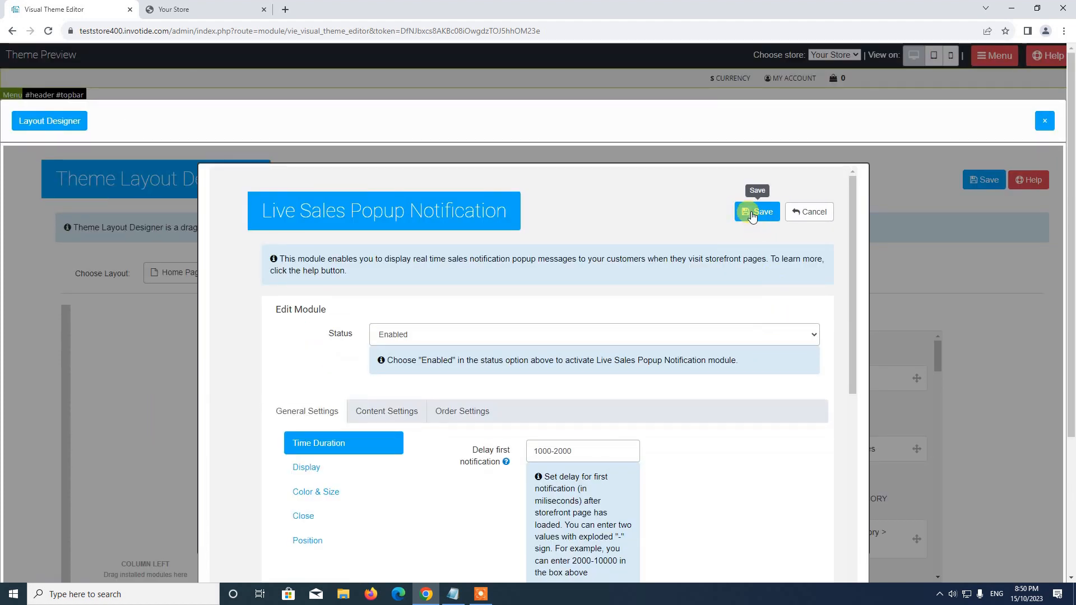
click(757, 212)
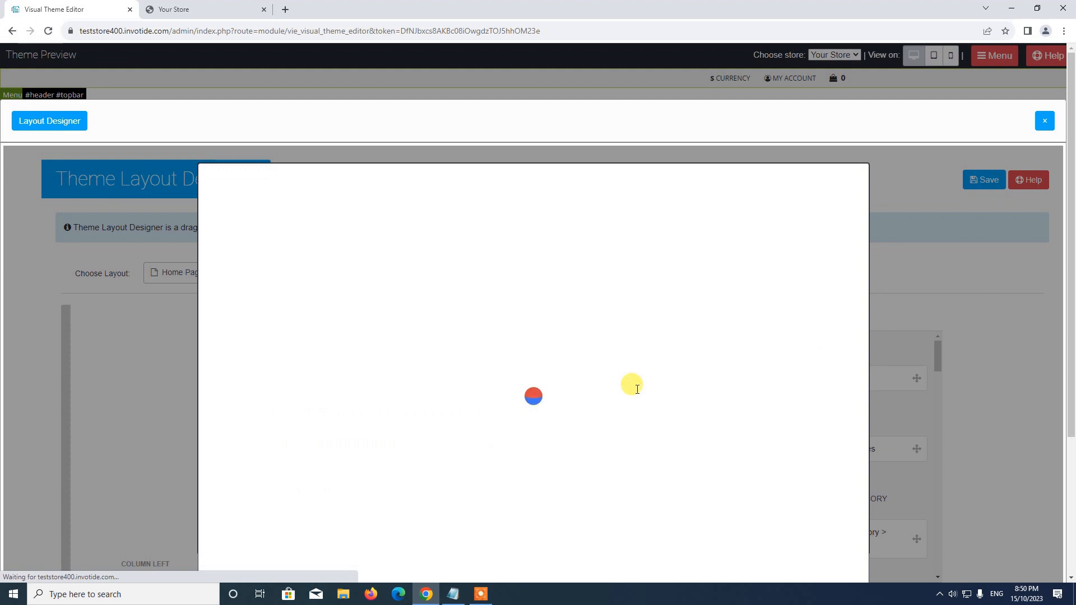
scroll(817, 297, down, 10)
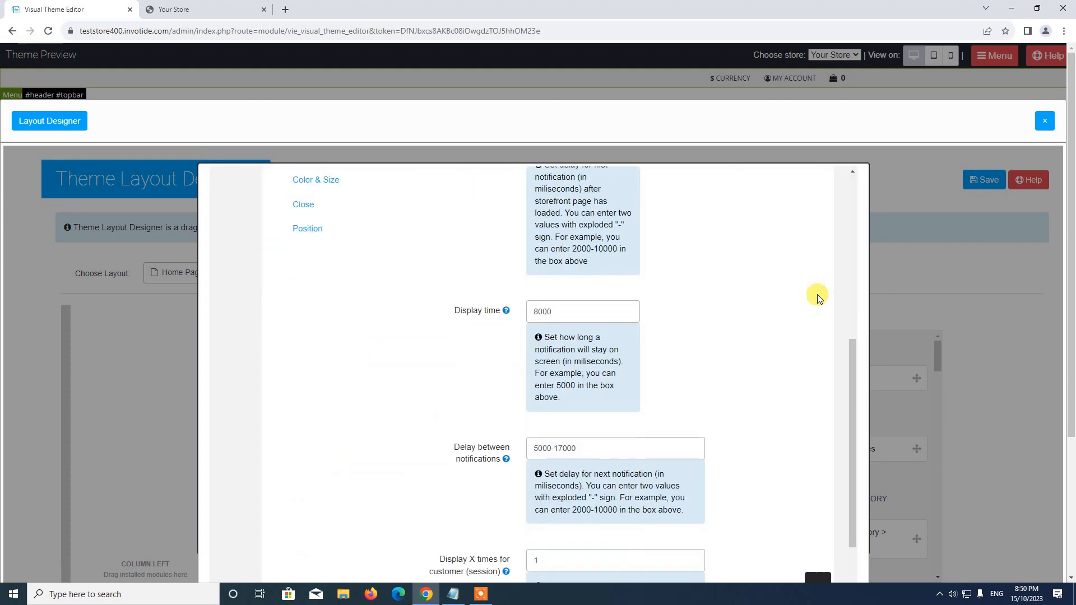
click(840, 453)
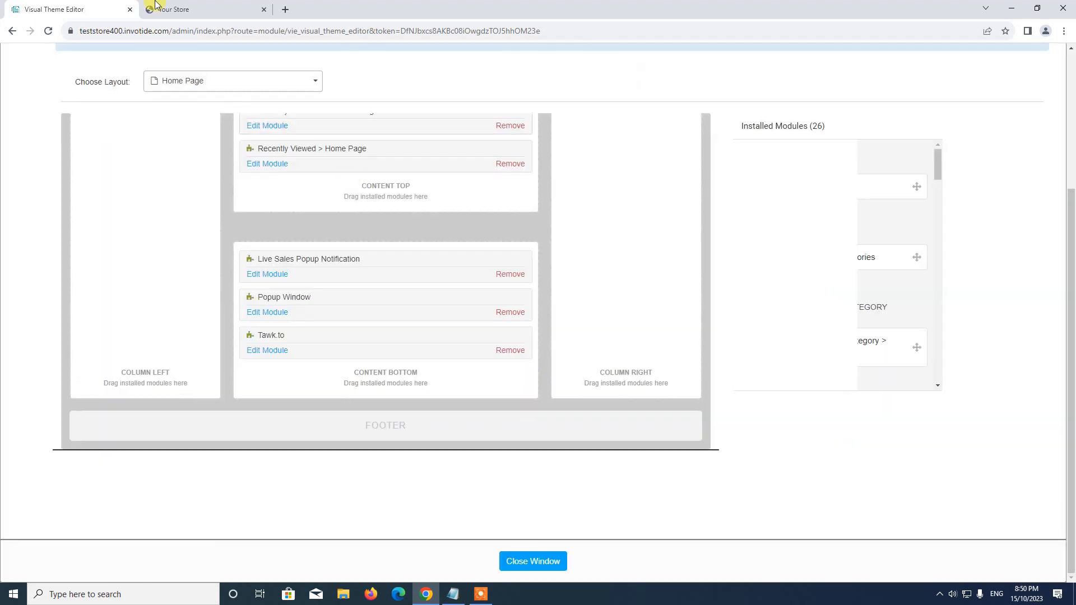
Step: Reload the storefront home page, check it for the live sales popup, and close the storefront tab
click(181, 10)
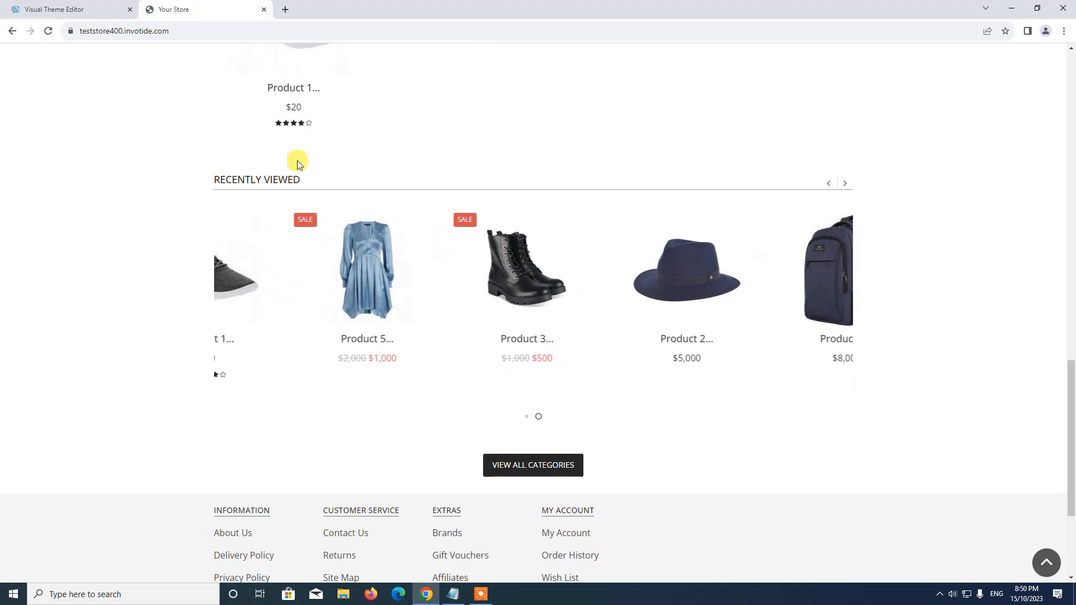
click(49, 31)
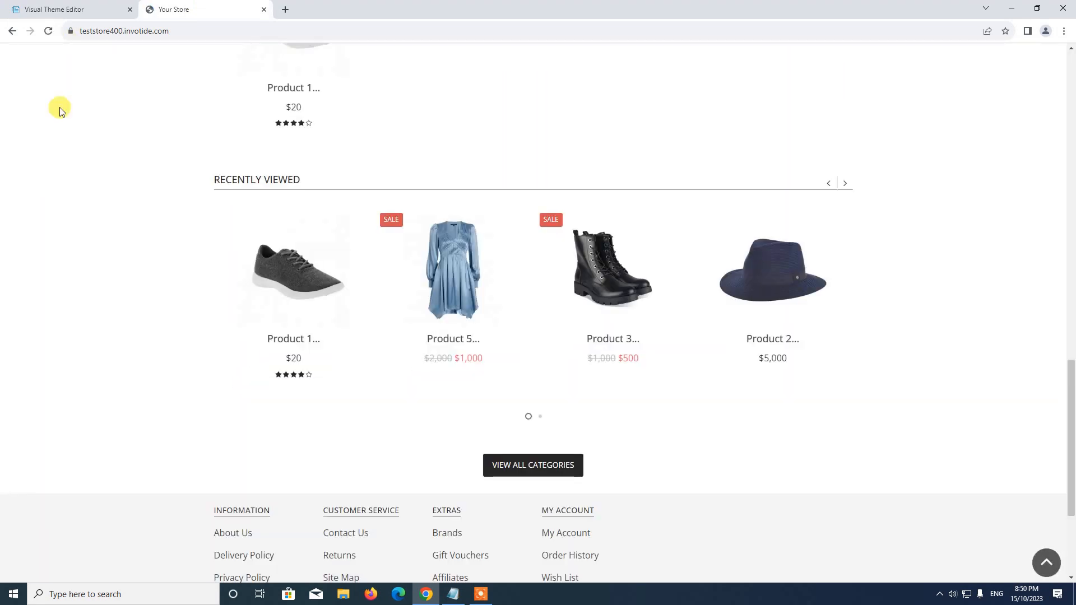
scroll(190, 410, up, 2)
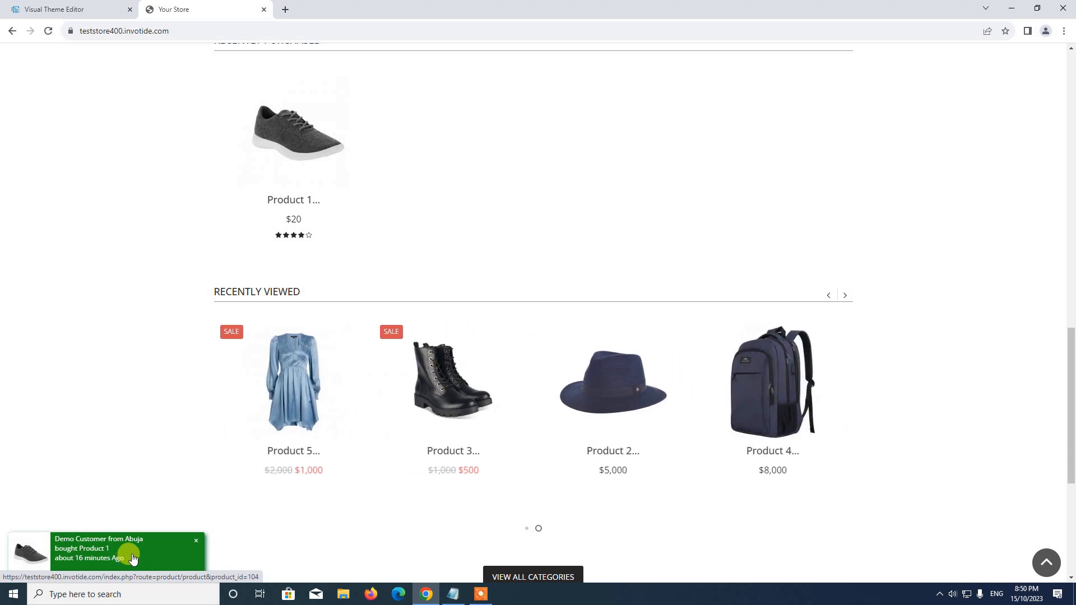
click(263, 10)
Step: Close the Layout Designer, exit the theme preview and return to the admin dashboard
scroll(122, 80, up, 3)
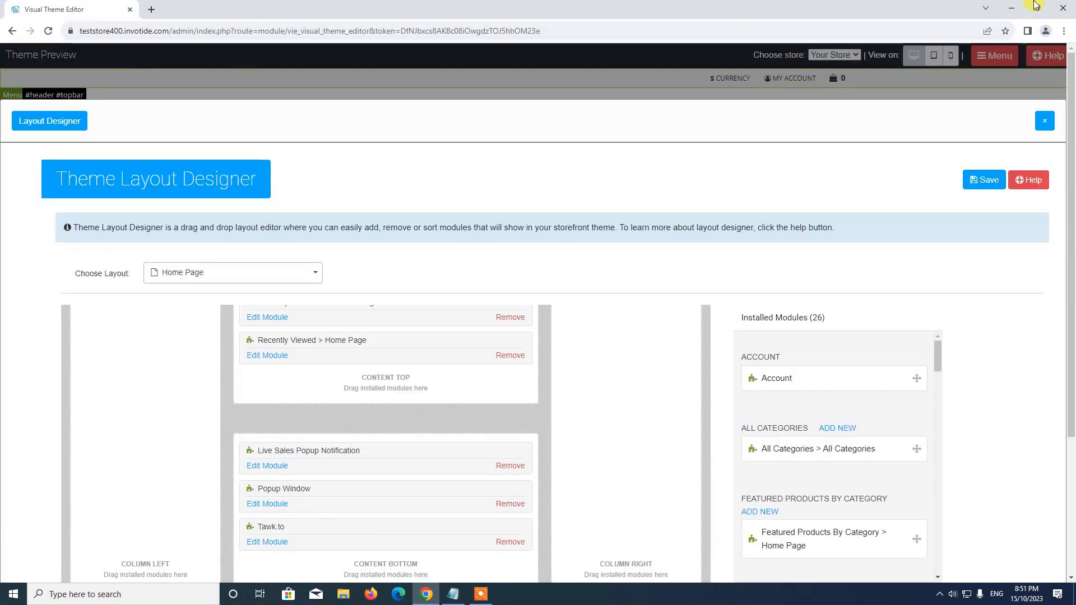
click(1046, 121)
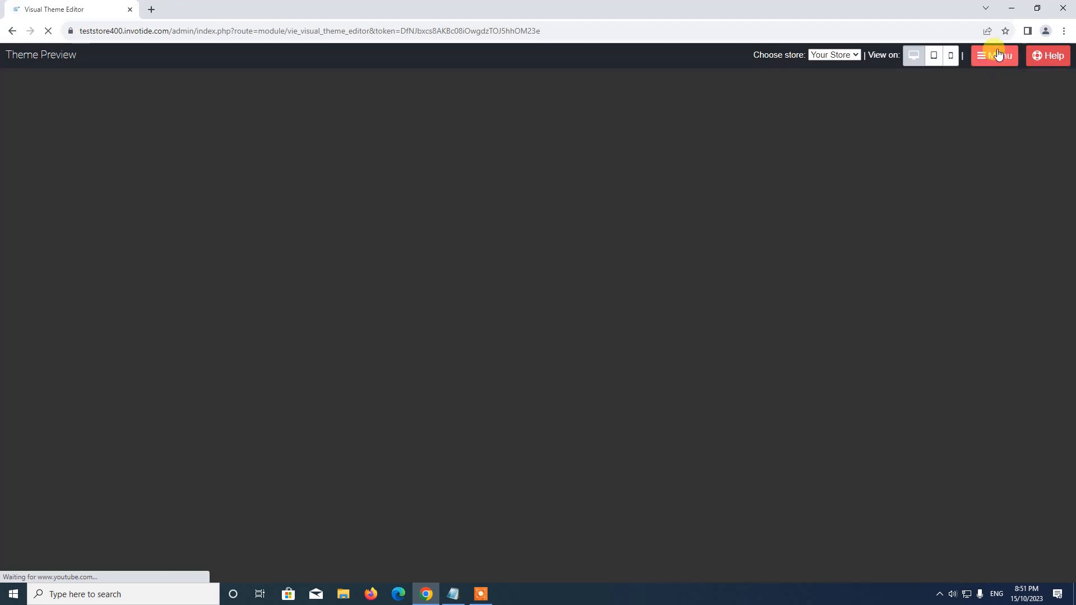
click(1002, 61)
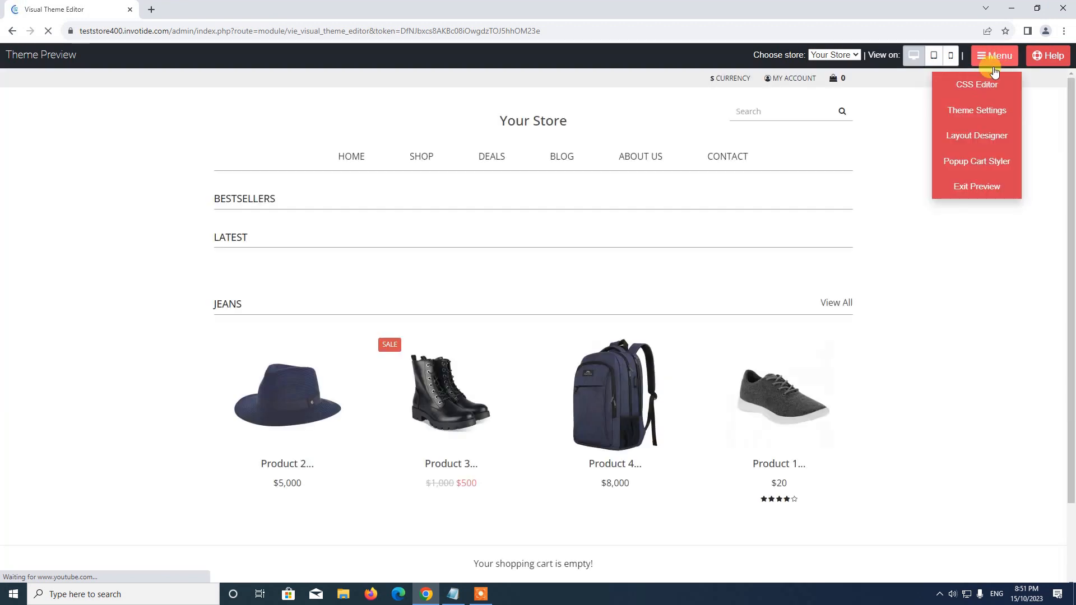
click(985, 187)
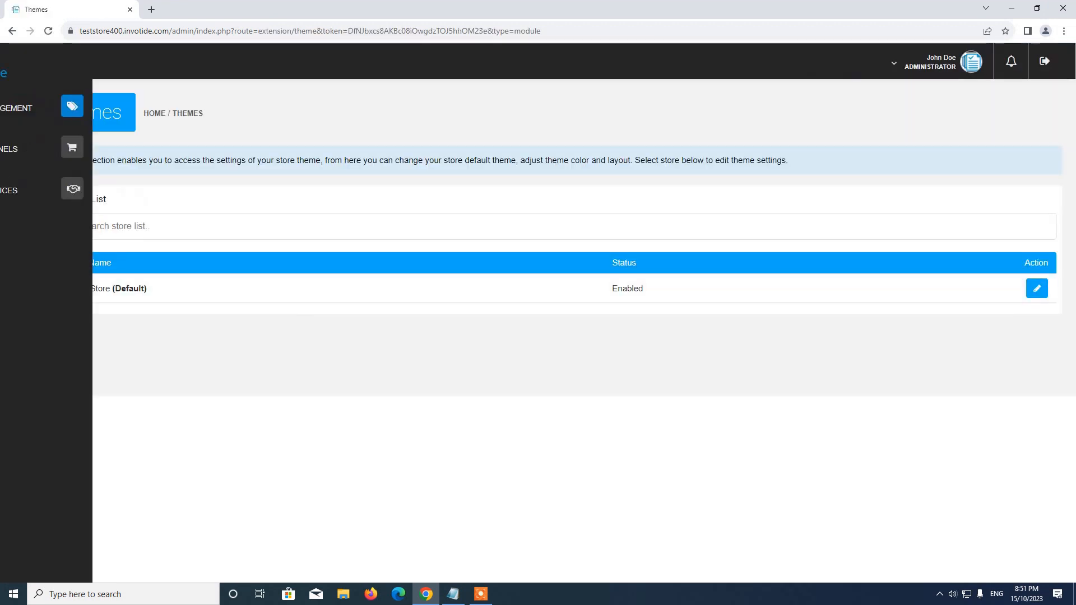
click(60, 122)
click(43, 136)
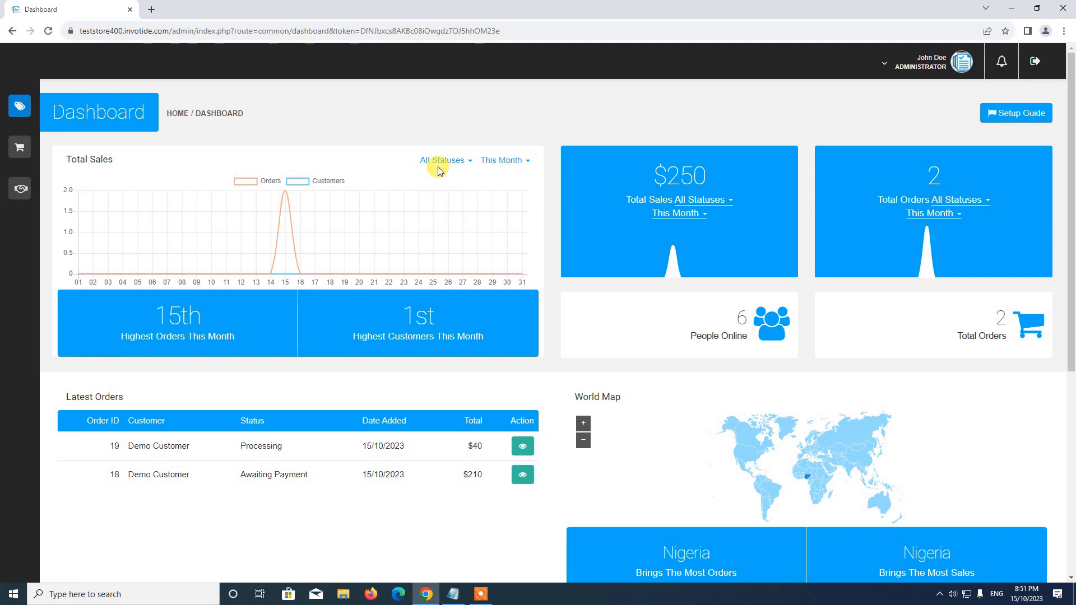
click(480, 594)
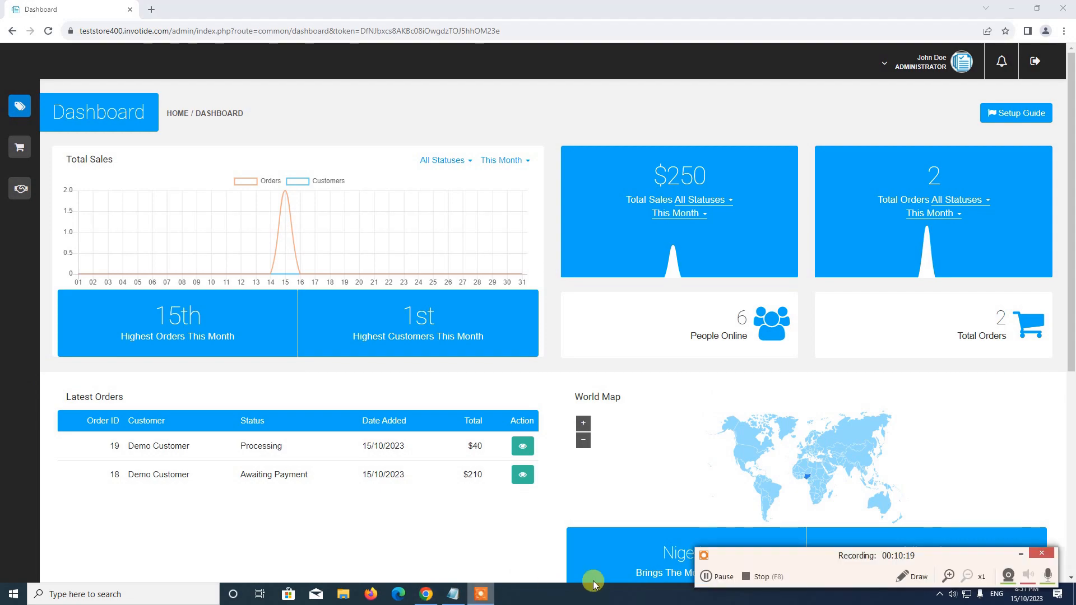